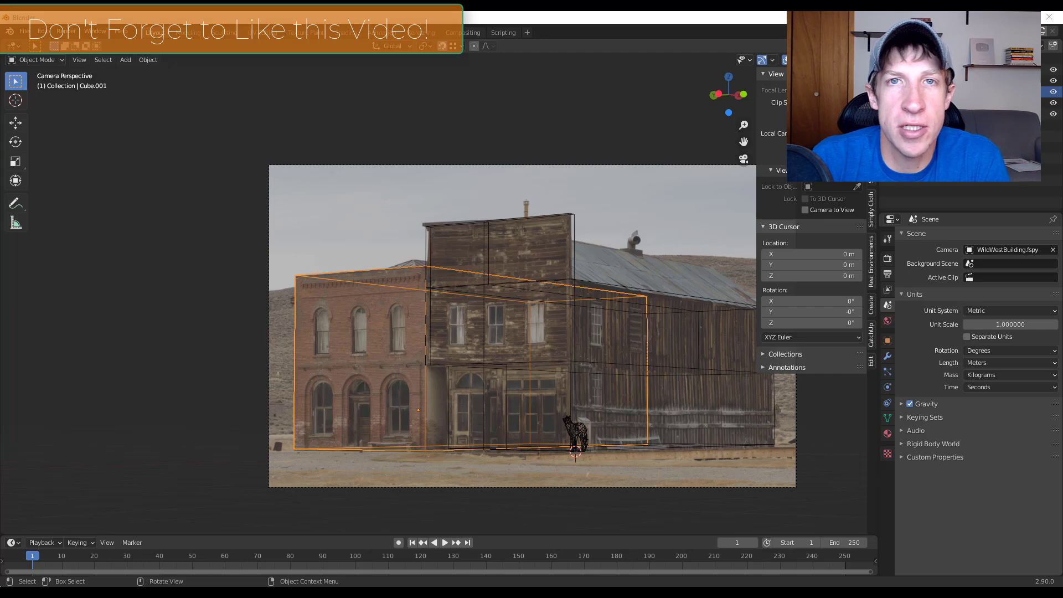
# Deselect Cube.001 and switch the viewport to Material Preview shading, panning out of the camera view.
pyautogui.click(407, 209)
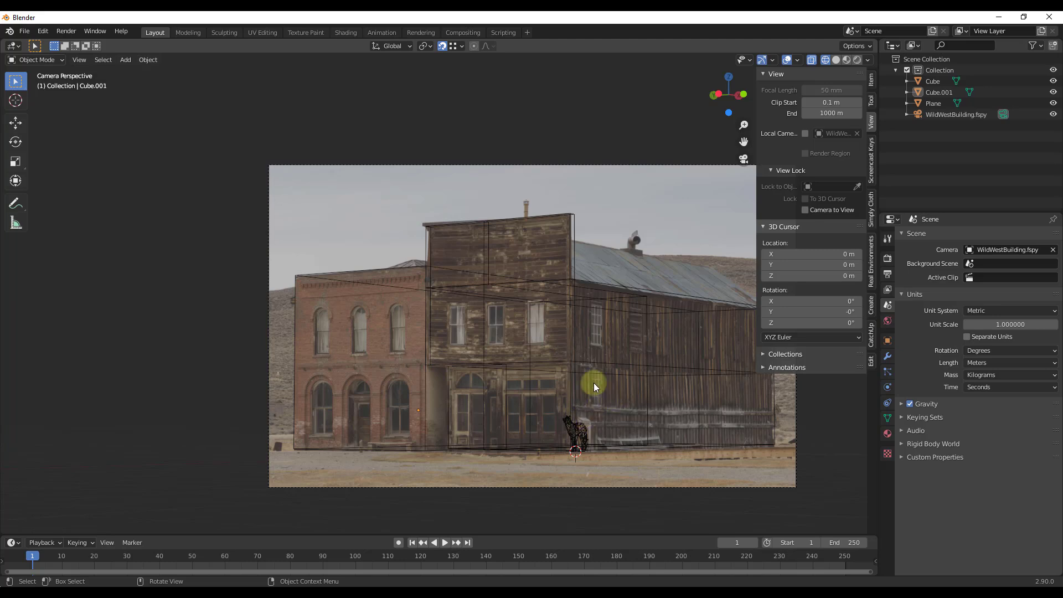
pyautogui.press('z')
pyautogui.click(477, 419)
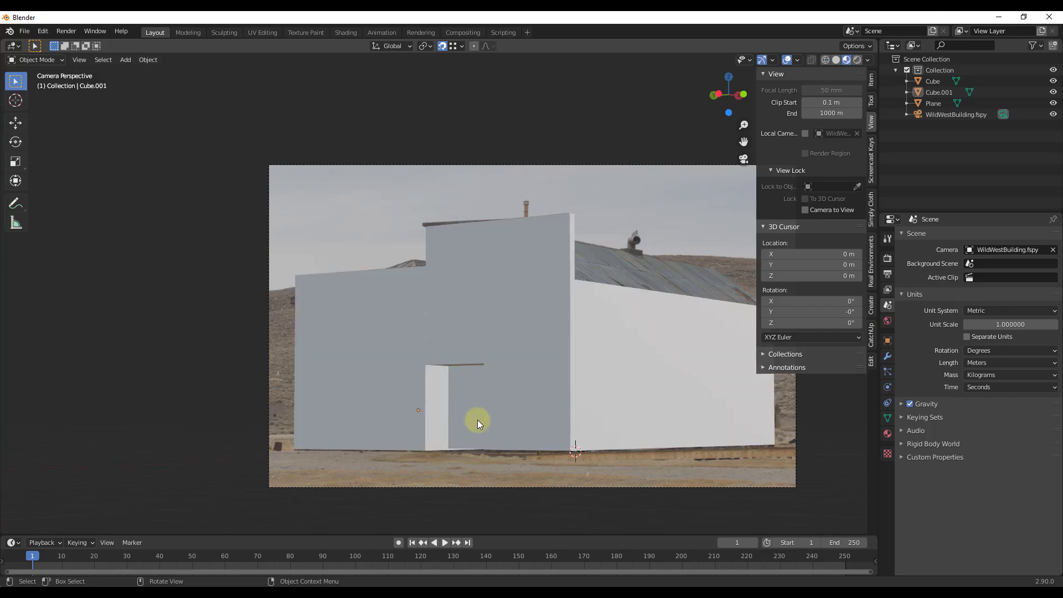
pyautogui.keyDown('shift'); pyautogui.moveTo(325, 360); pyautogui.dragTo(453, 322, button='middle'); pyautogui.keyUp('shift')
pyautogui.scroll(-1, 633, 320)
# Select the Cube wall, orbit around the building, and bring up the building photos from the Shading workspace.
pyautogui.click(494, 352)
pyautogui.scroll(-3, 618, 343)
pyautogui.click(516, 291)
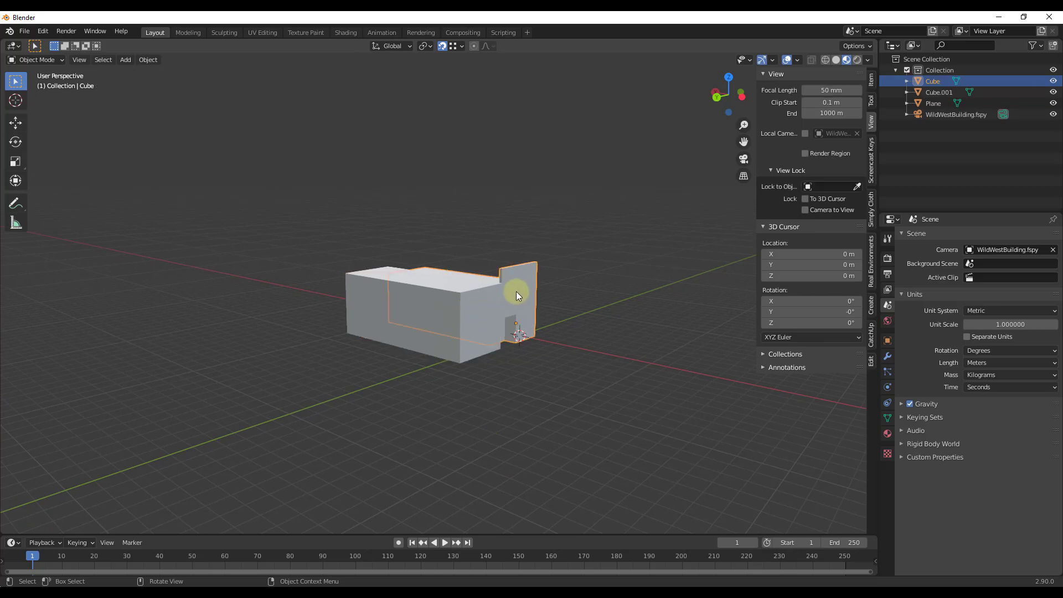
pyautogui.moveTo(516, 291); pyautogui.dragTo(386, 331, button='middle')
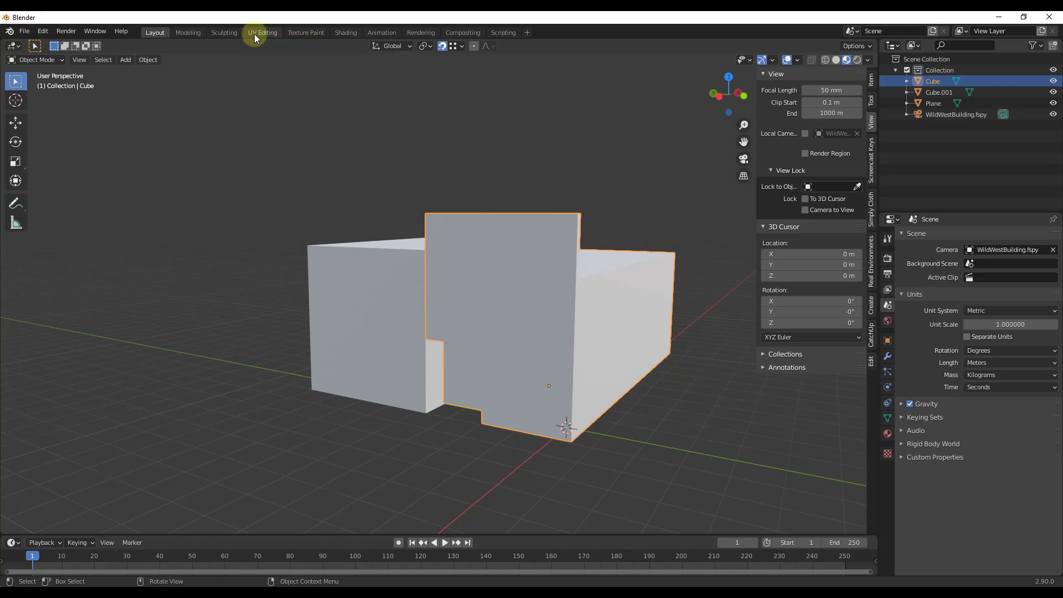
pyautogui.click(346, 33)
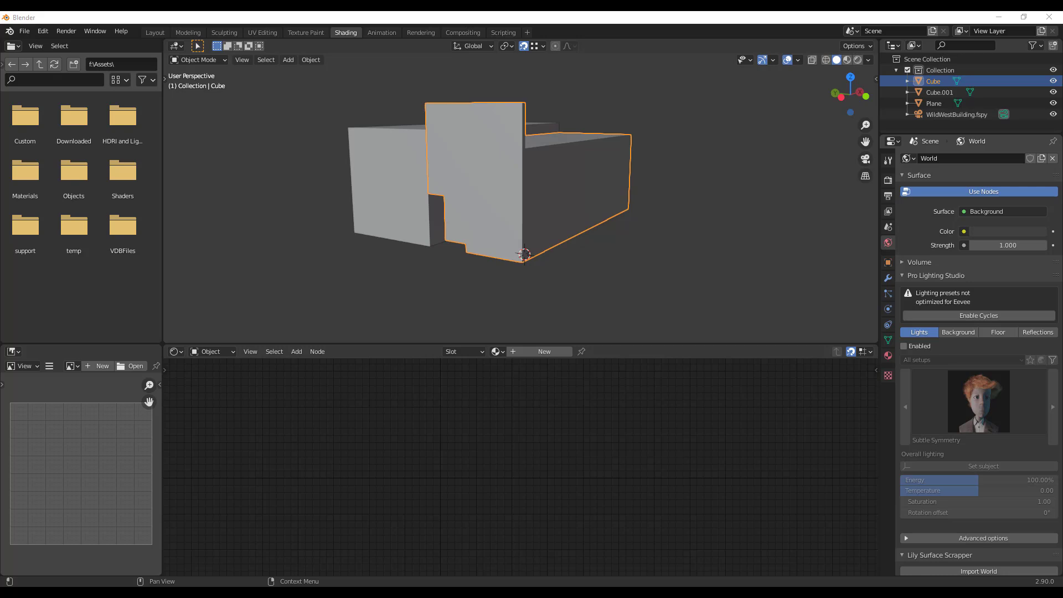
pyautogui.hotkey('alt', 'Tab')
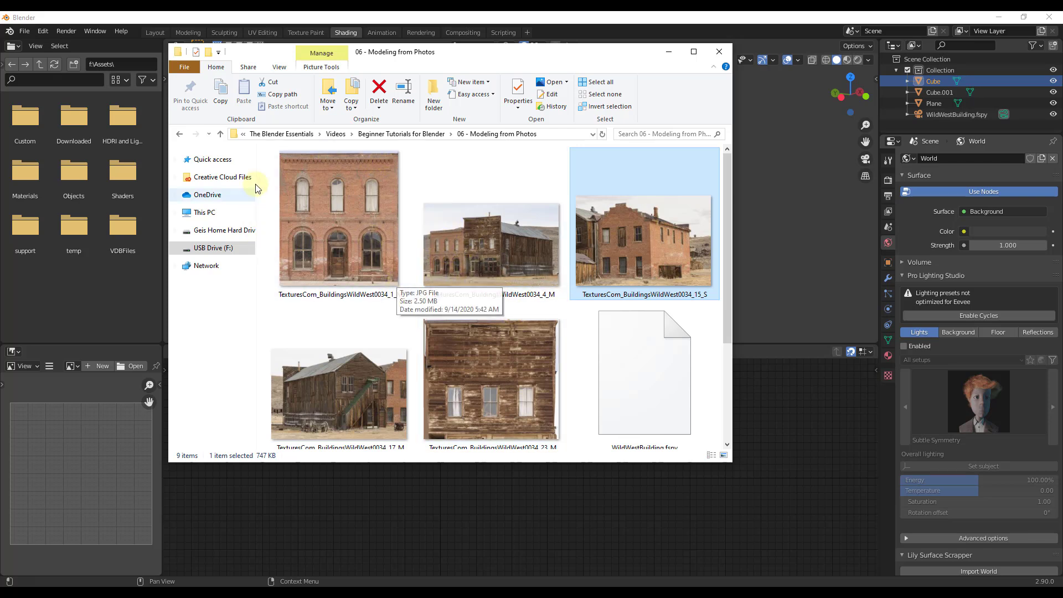
# View TexturesCom_BuildingsWildWest0034_4_M.jpg full size in Photos, shift the window aside, then close it.
pyautogui.click(470, 264)
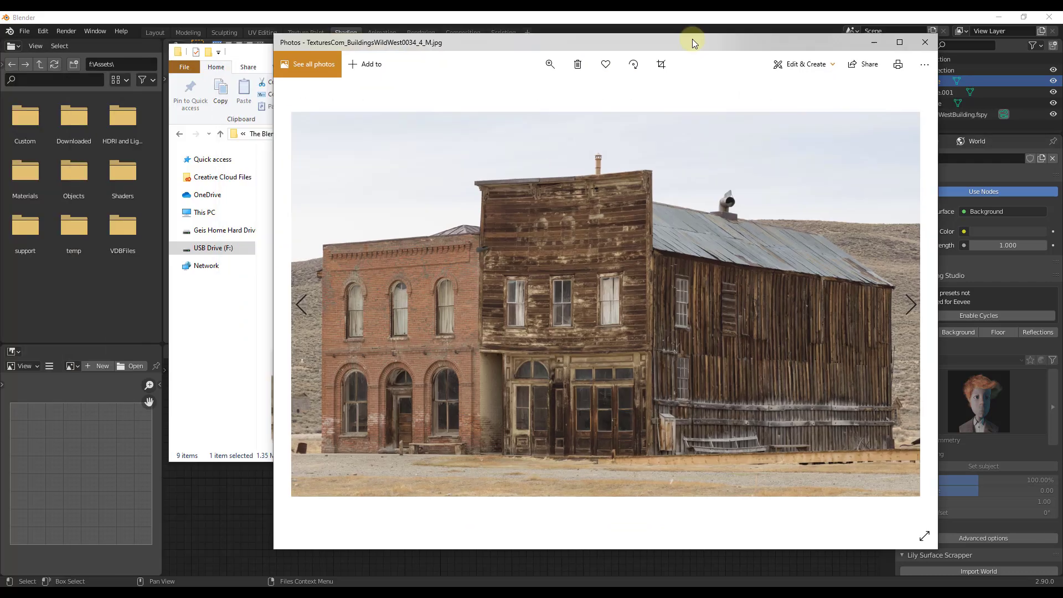
pyautogui.moveTo(692, 38); pyautogui.dragTo(605, 42)
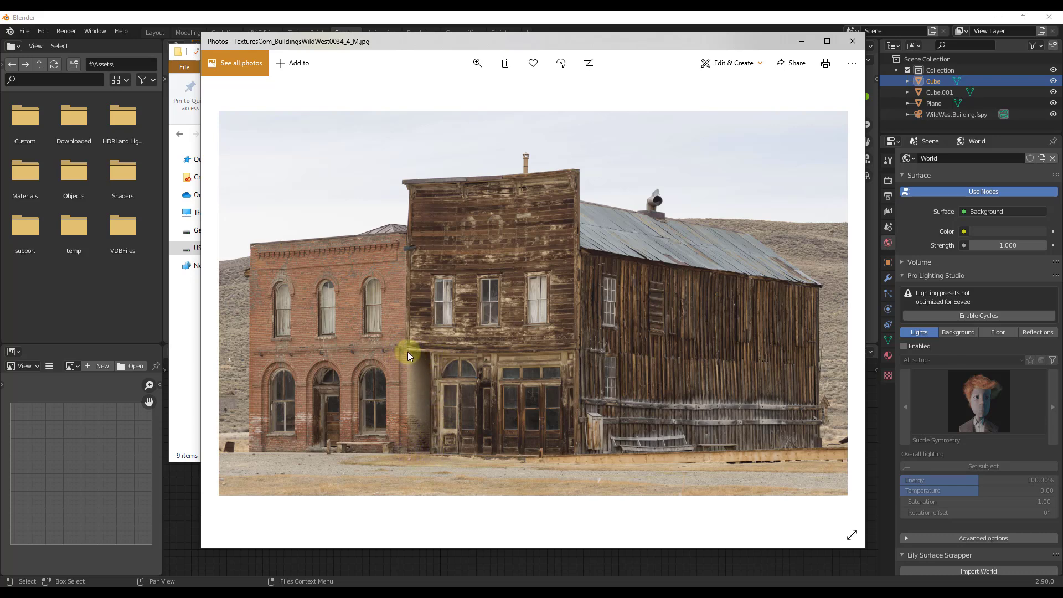
pyautogui.click(800, 43)
# Give Cube.001 a new material with the brick photo image texture feeding Base Color.
pyautogui.click(669, 52)
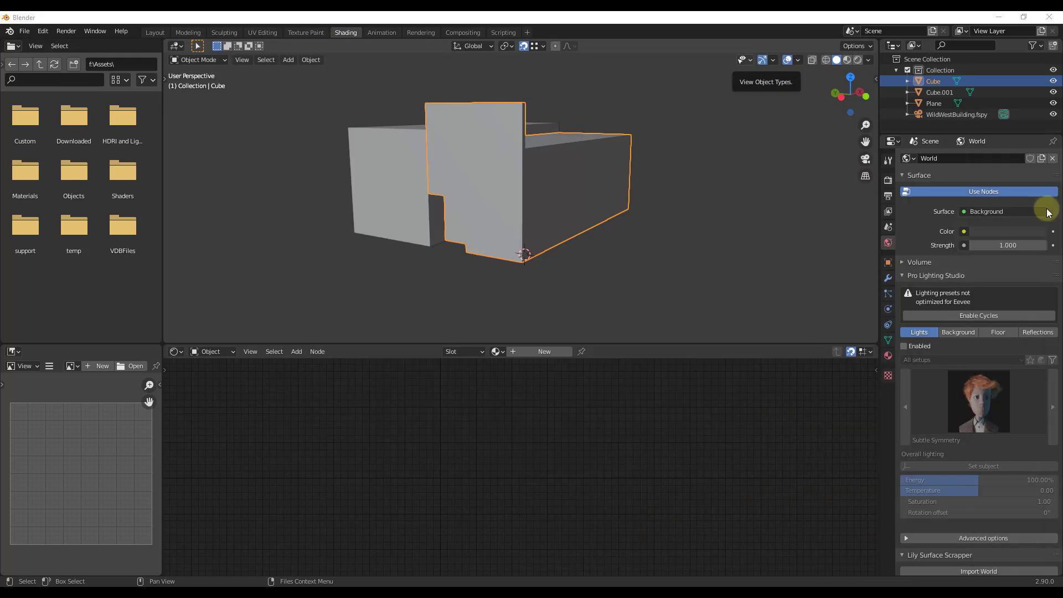
pyautogui.click(388, 191)
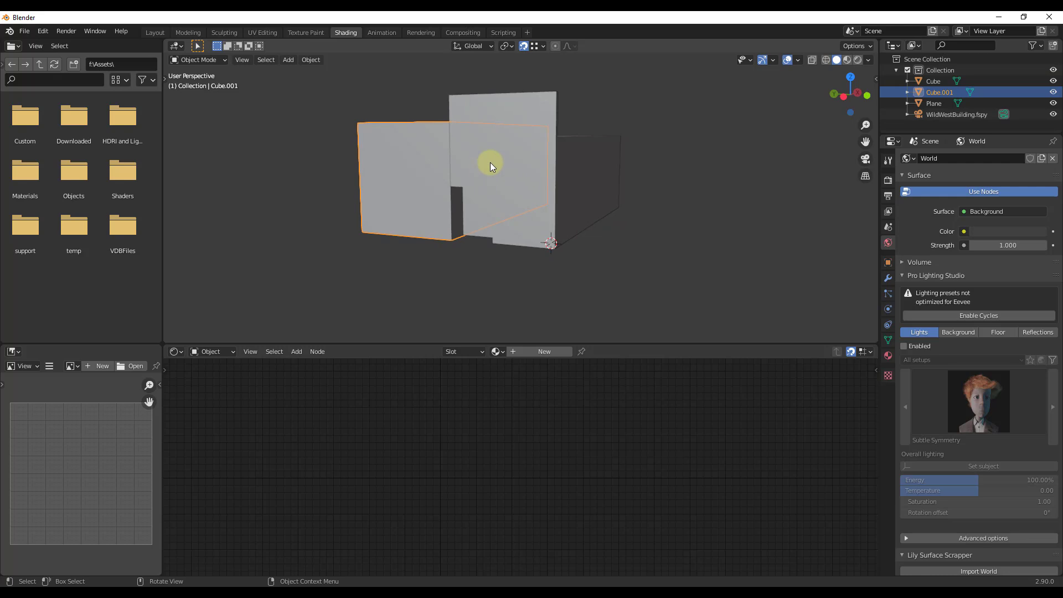
pyautogui.moveTo(492, 161); pyautogui.dragTo(517, 179, button='middle')
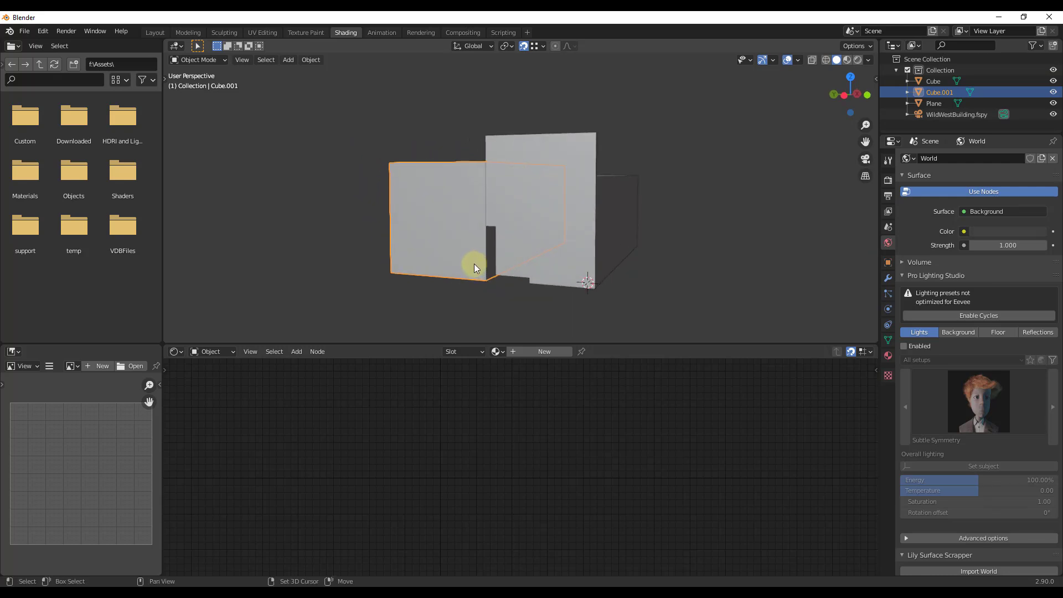
pyautogui.moveTo(473, 263); pyautogui.dragTo(494, 280, button='middle')
pyautogui.click(530, 351)
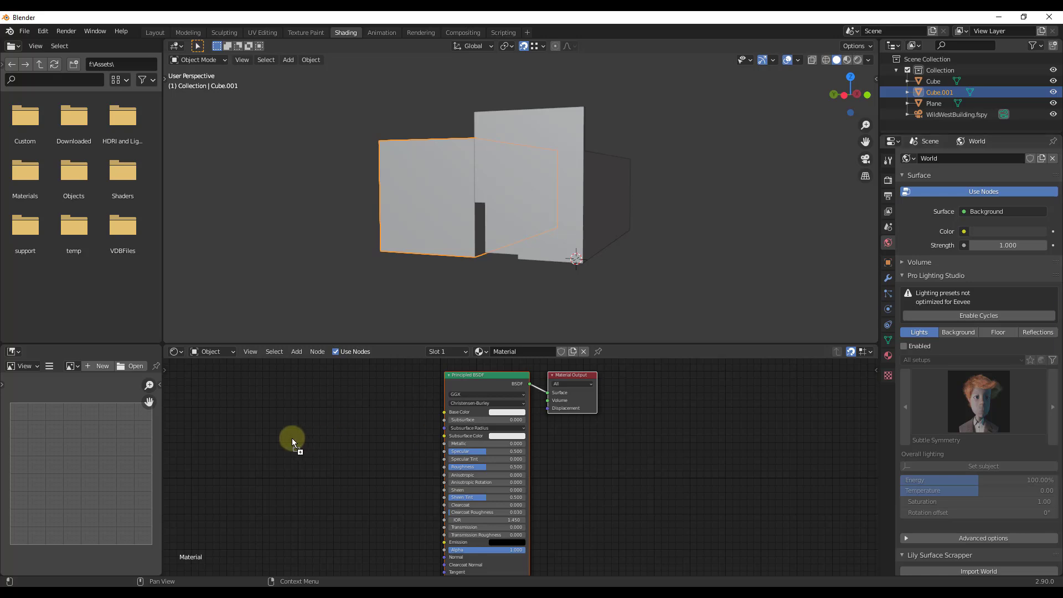
pyautogui.moveTo(291, 444); pyautogui.dragTo(292, 439)
pyautogui.moveTo(366, 446); pyautogui.dragTo(444, 412)
# In Edit Mode on Cube.001, clear the face selection and view the textured wall in Material Preview.
pyautogui.press('Tab')
pyautogui.scroll(4, 466, 220)
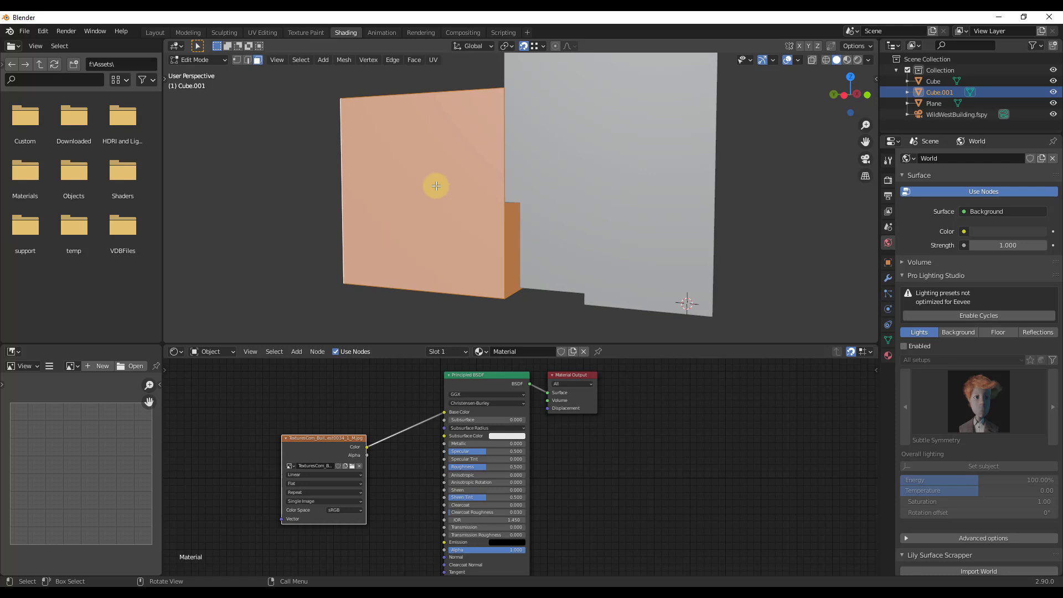
pyautogui.scroll(-1, 735, 258)
pyautogui.click(888, 355)
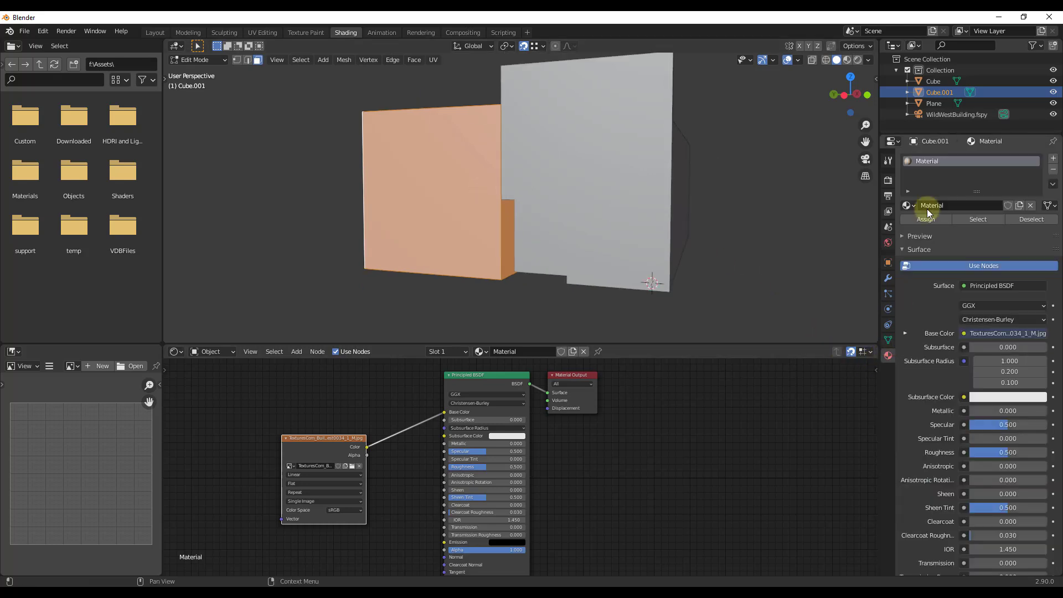
pyautogui.hotkey('alt', 'a')
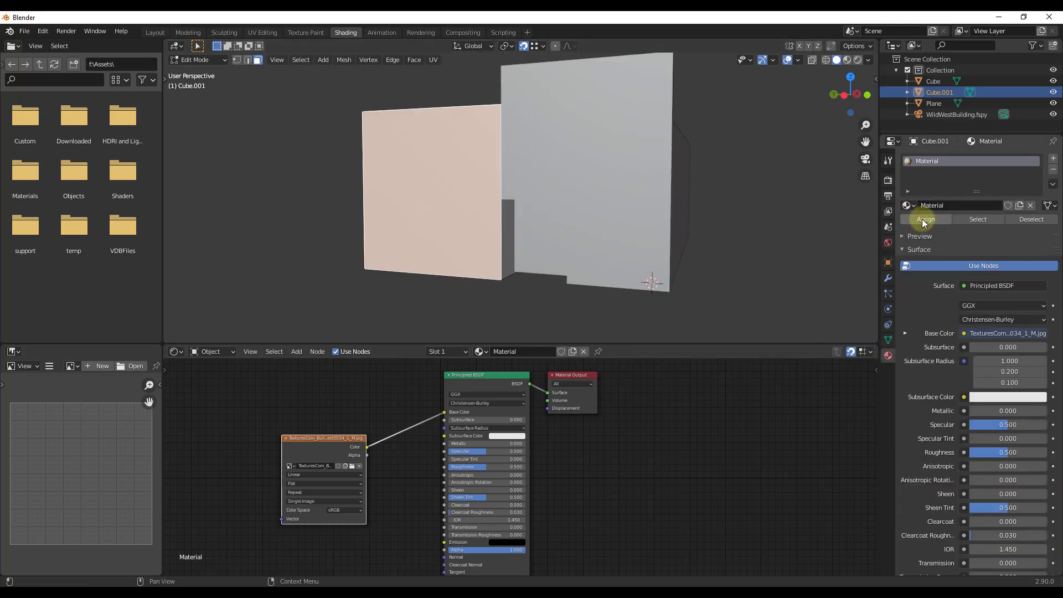
pyautogui.press('z')
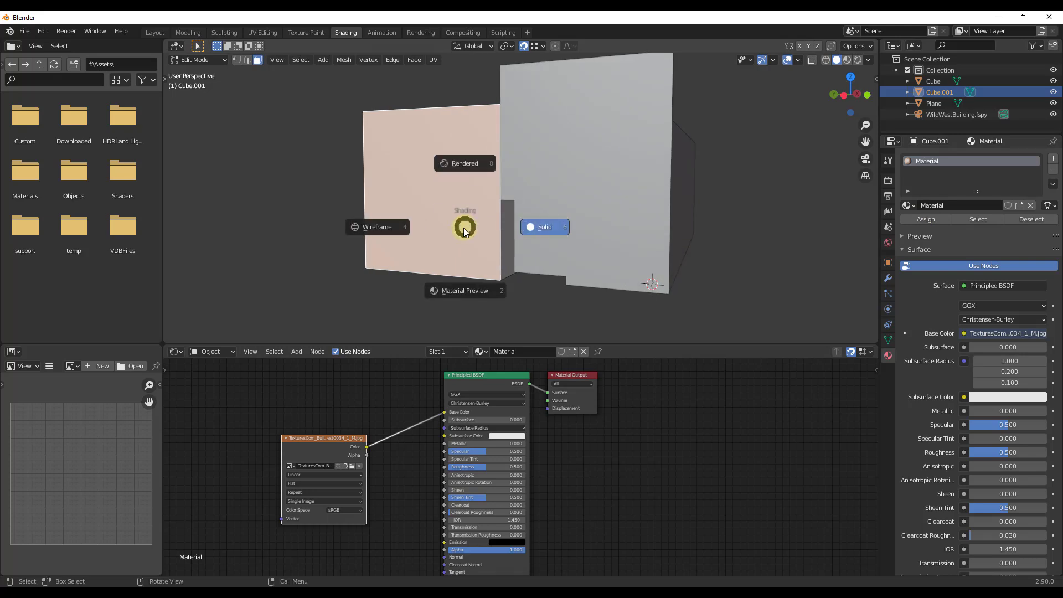
pyautogui.click(455, 296)
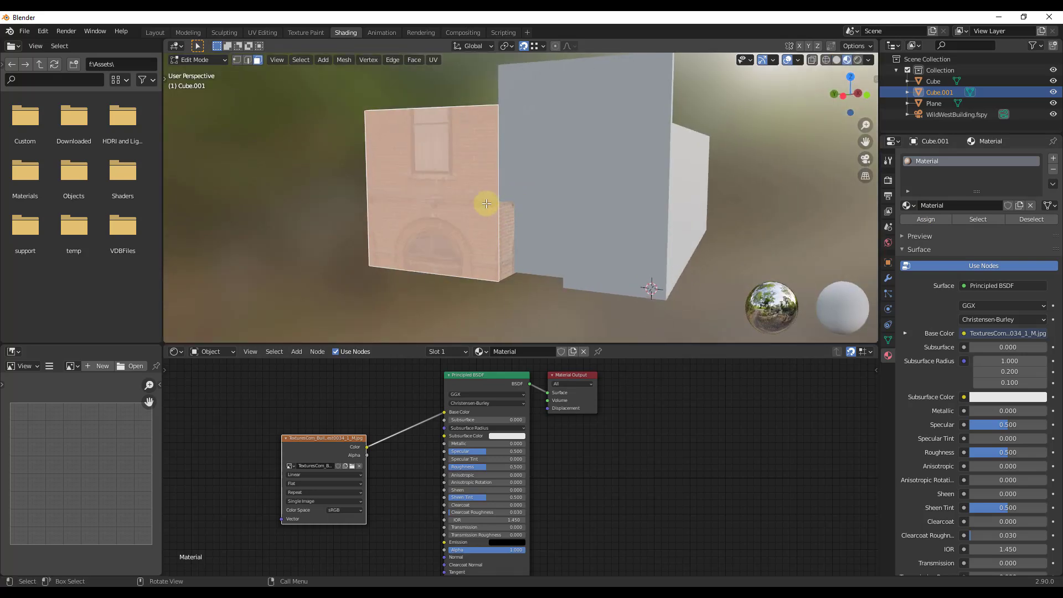
pyautogui.scroll(2, 487, 209)
pyautogui.scroll(-2, 486, 208)
pyautogui.moveTo(486, 197); pyautogui.dragTo(488, 198, button='middle')
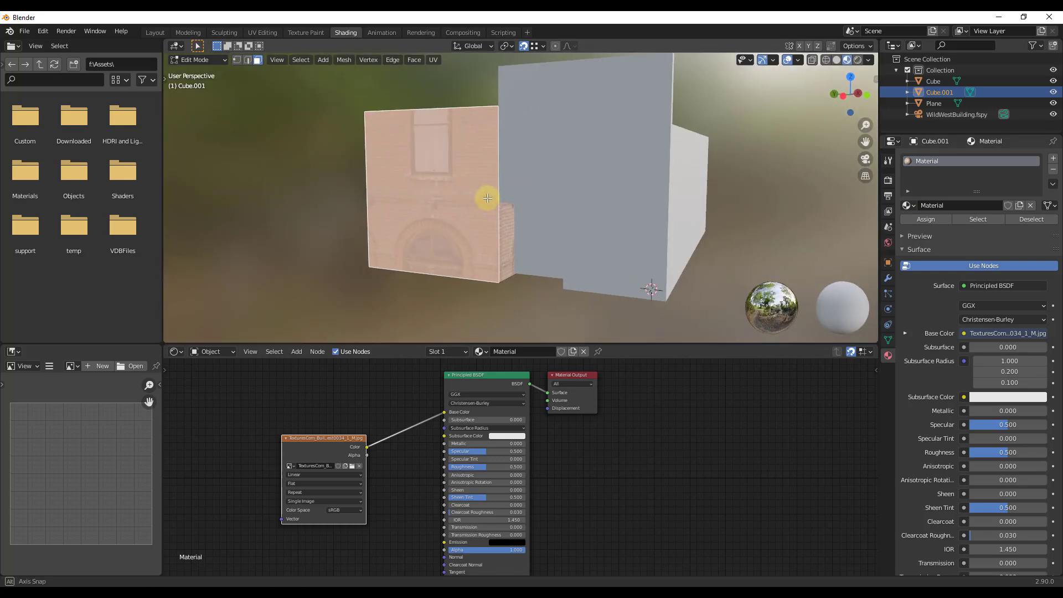
# Move to the UV Editing workspace and orbit the 3D view around the building.
pyautogui.click(263, 32)
pyautogui.scroll(-1, 368, 280)
pyautogui.moveTo(637, 285)
pyautogui.mouseDown(button='middle')
pyautogui.moveTo(821, 289)
pyautogui.moveTo(742, 284)
pyautogui.moveTo(676, 297)
pyautogui.moveTo(621, 283)
pyautogui.mouseUp(button='middle')
pyautogui.scroll(-4, 211, 264)
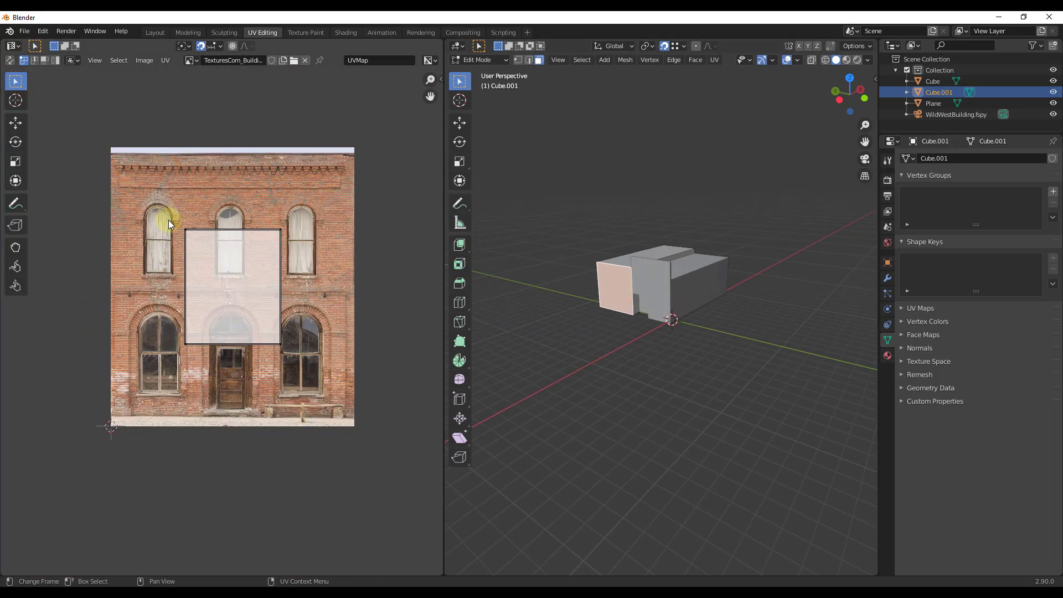
# Move the front wall's four UV corners onto the corners of the brick facade photo.
pyautogui.click(186, 228)
pyautogui.press('g')
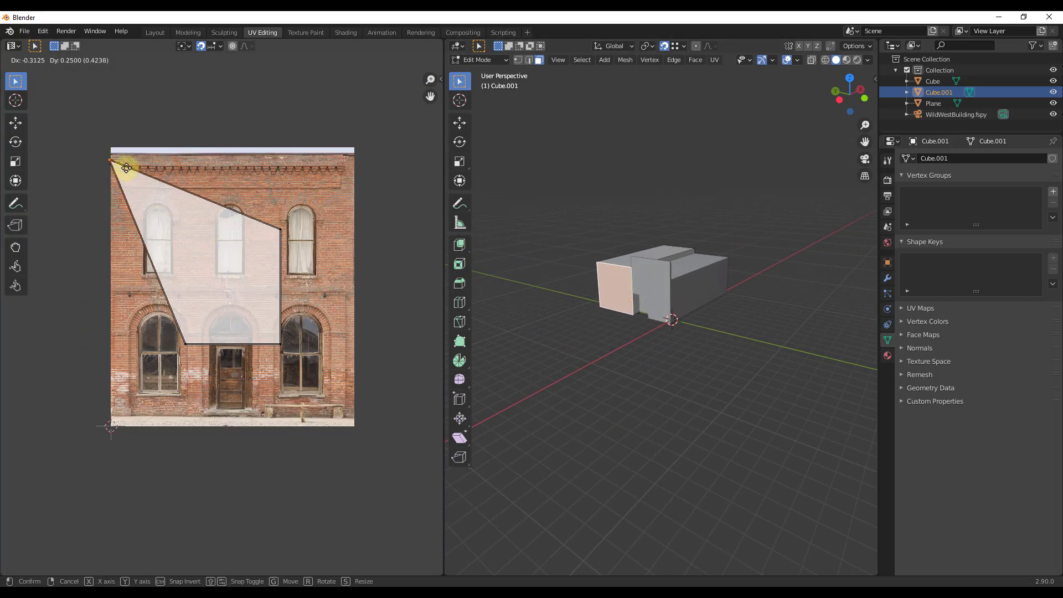
pyautogui.click(126, 163)
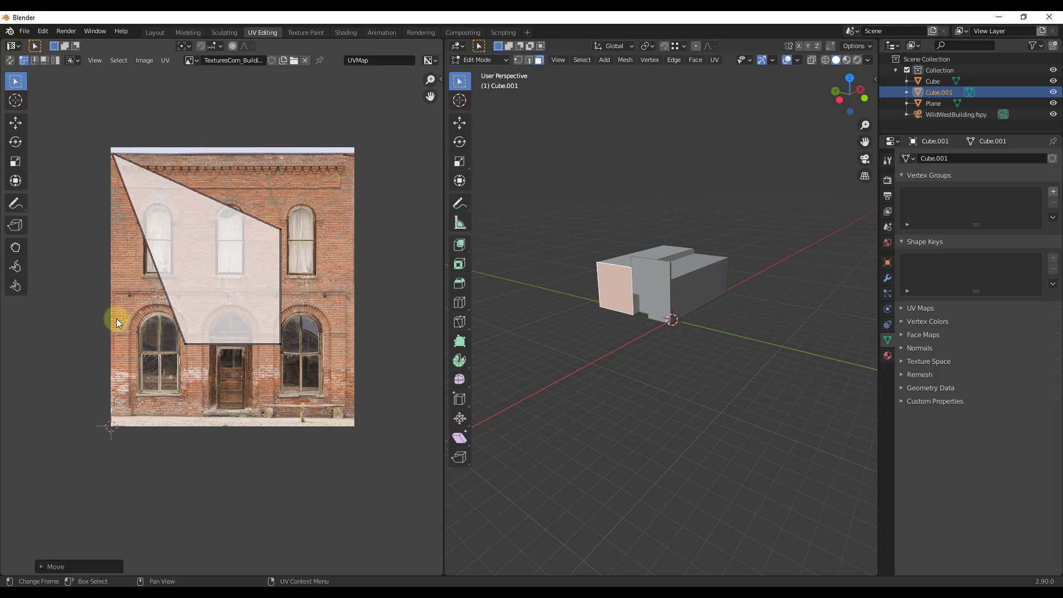
pyautogui.click(186, 343)
pyautogui.press('g')
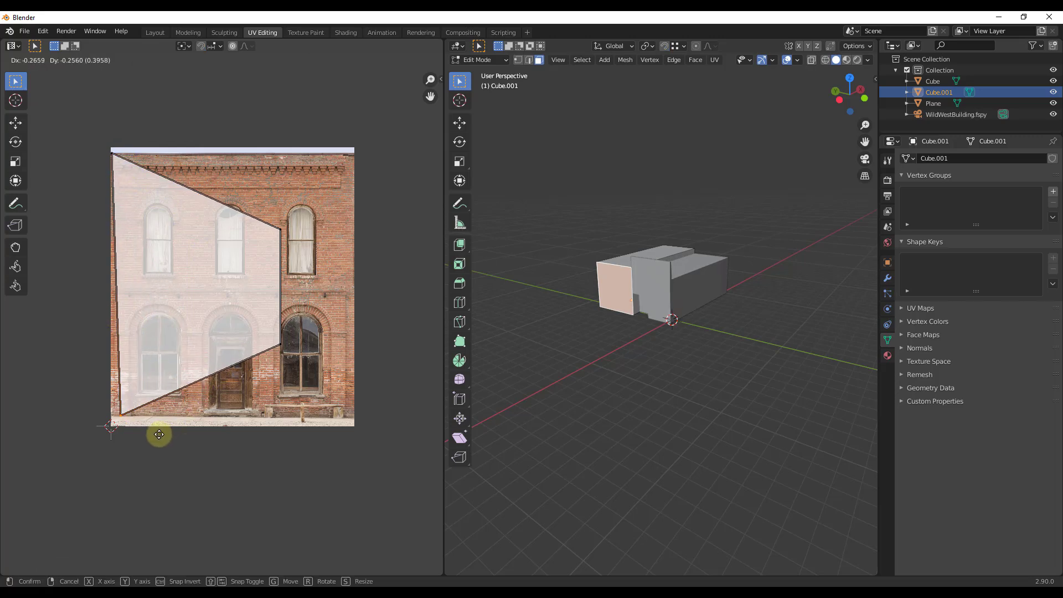
pyautogui.click(151, 434)
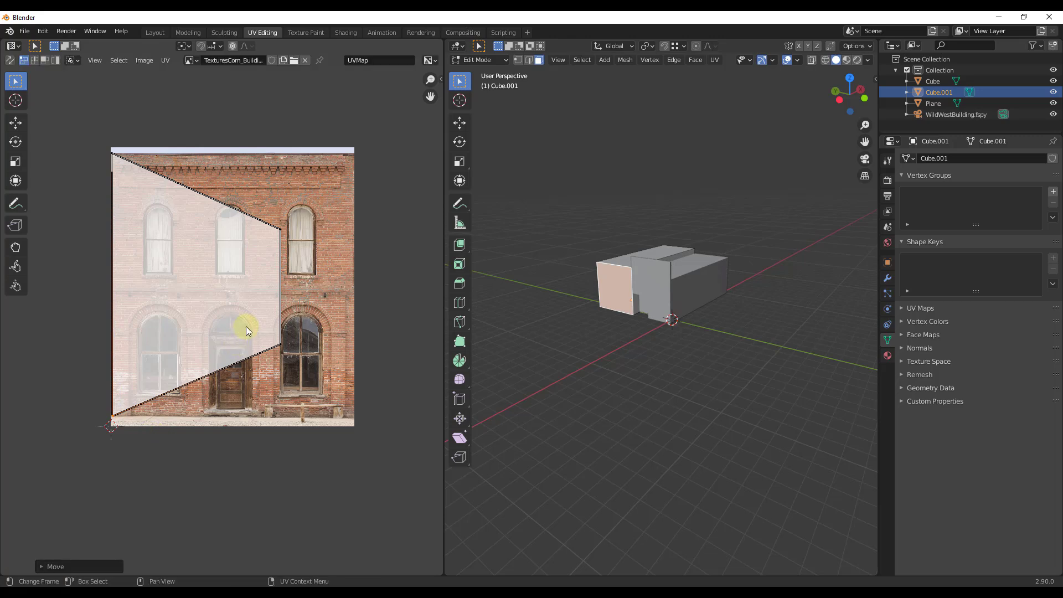
pyautogui.click(281, 344)
pyautogui.press('g')
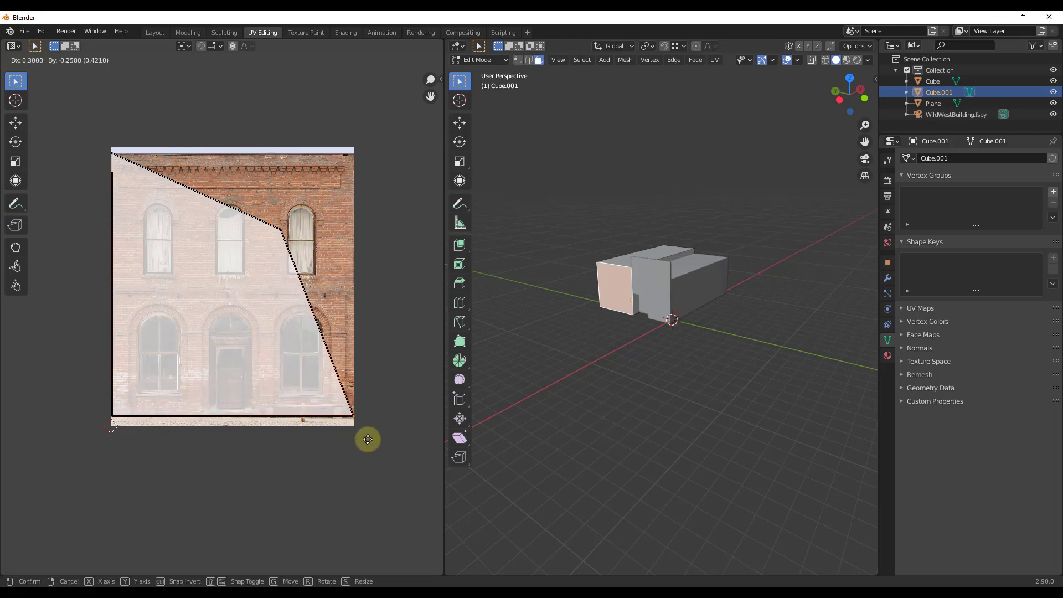
pyautogui.click(368, 440)
pyautogui.click(281, 227)
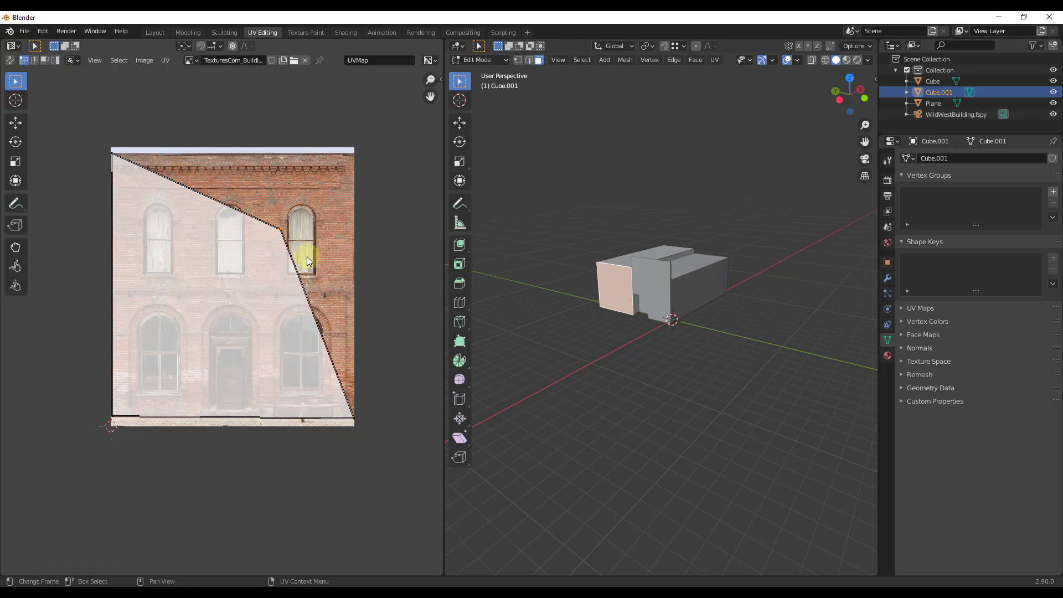
pyautogui.press('g')
pyautogui.click(380, 181)
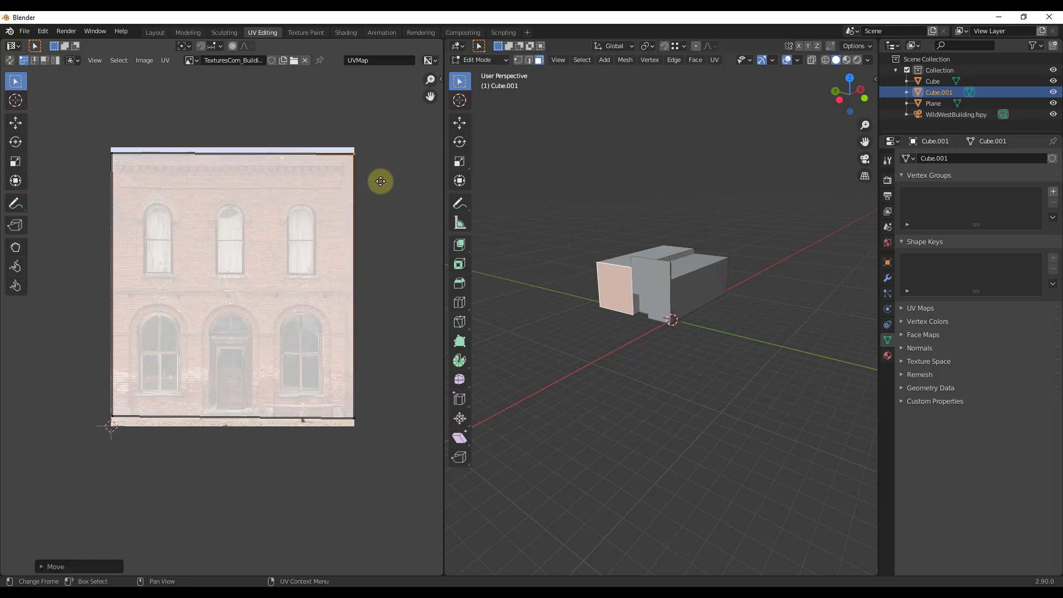
# Preview the facade texture in Material Preview and select the building's small side wall.
pyautogui.scroll(5, 614, 285)
pyautogui.press('z')
pyautogui.click(611, 350)
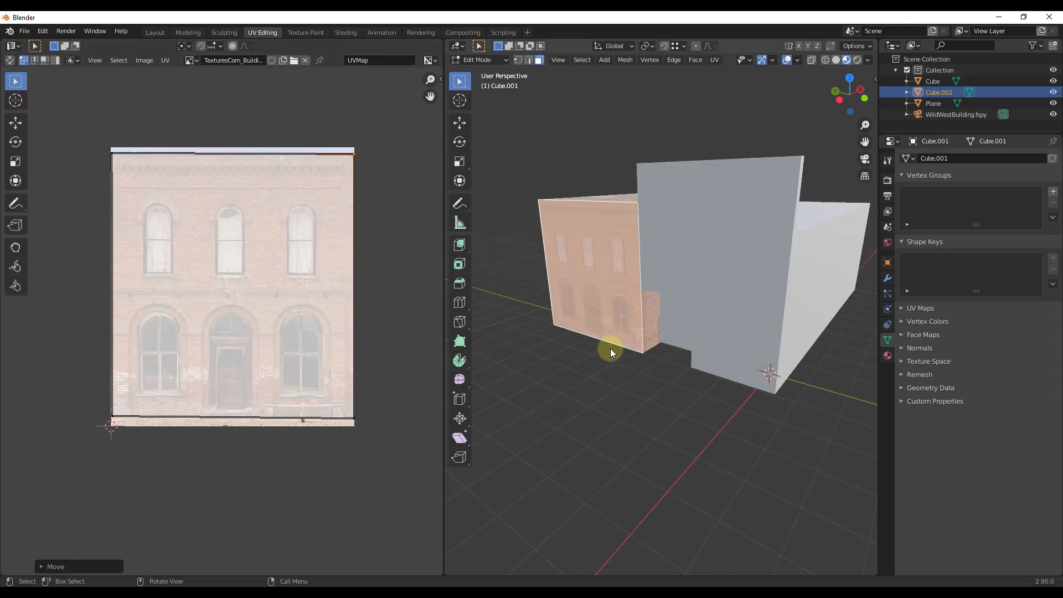
pyautogui.scroll(5, 601, 302)
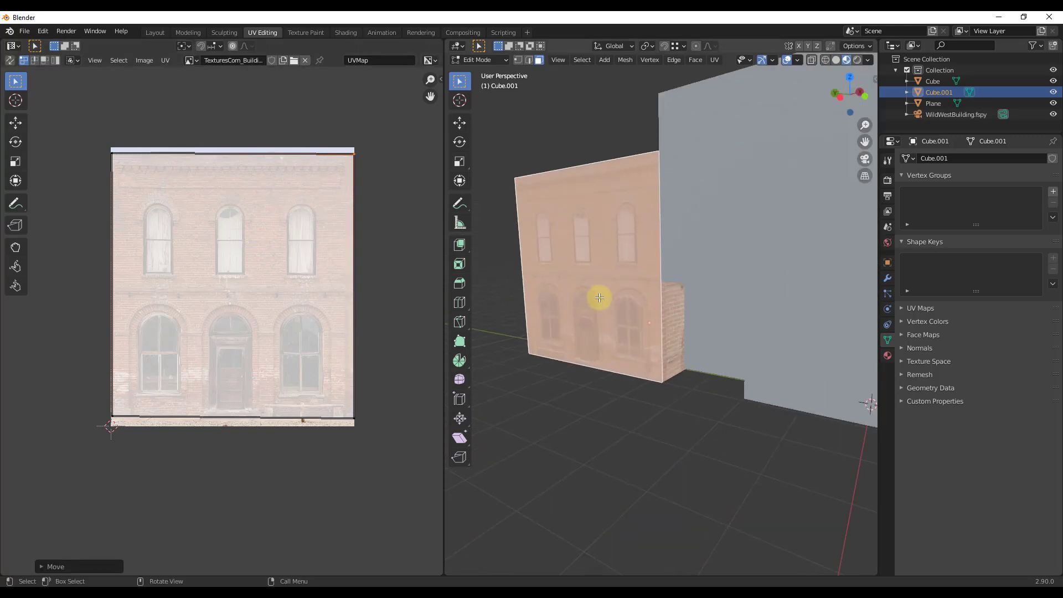
pyautogui.click(615, 399)
pyautogui.moveTo(613, 260); pyautogui.dragTo(584, 209, button='middle')
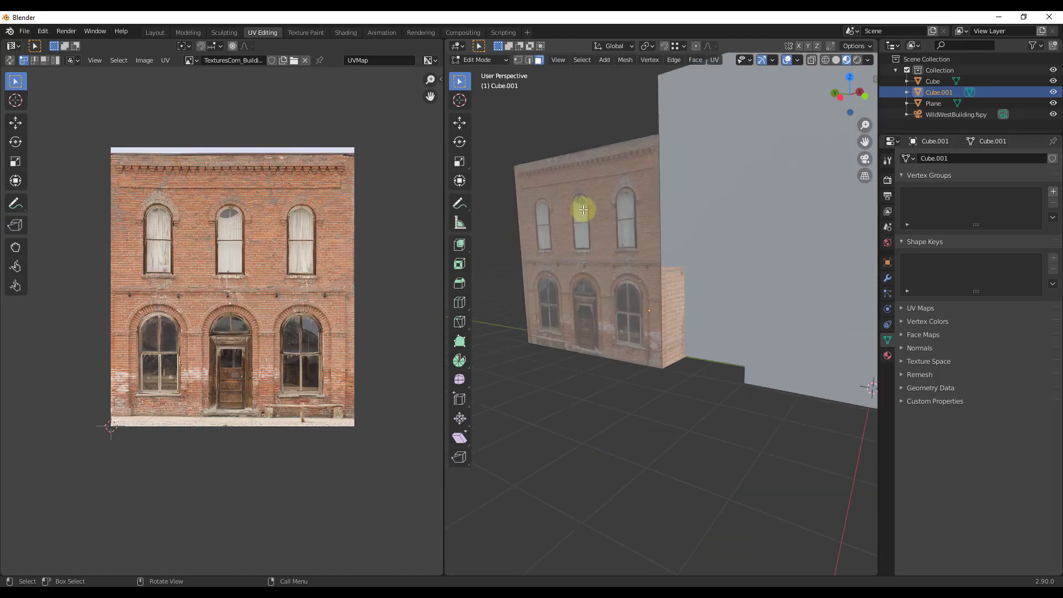
pyautogui.click(670, 309)
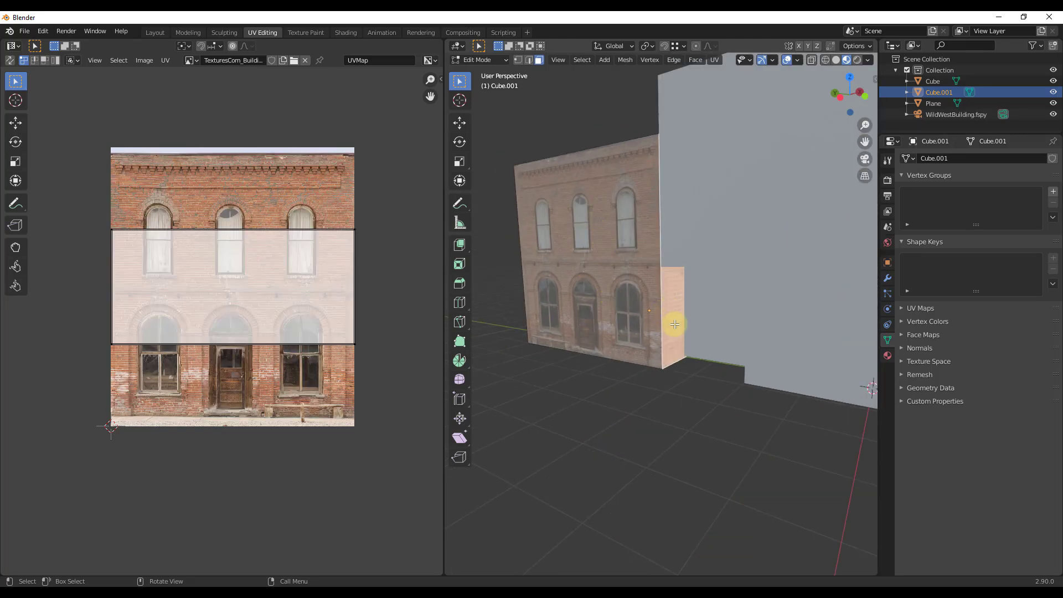
pyautogui.moveTo(673, 323); pyautogui.dragTo(655, 283, button='middle')
# Add two loop cuts to Cube.001, including a horizontal loop across the side wall.
pyautogui.hotkey('ctrl', 'r')
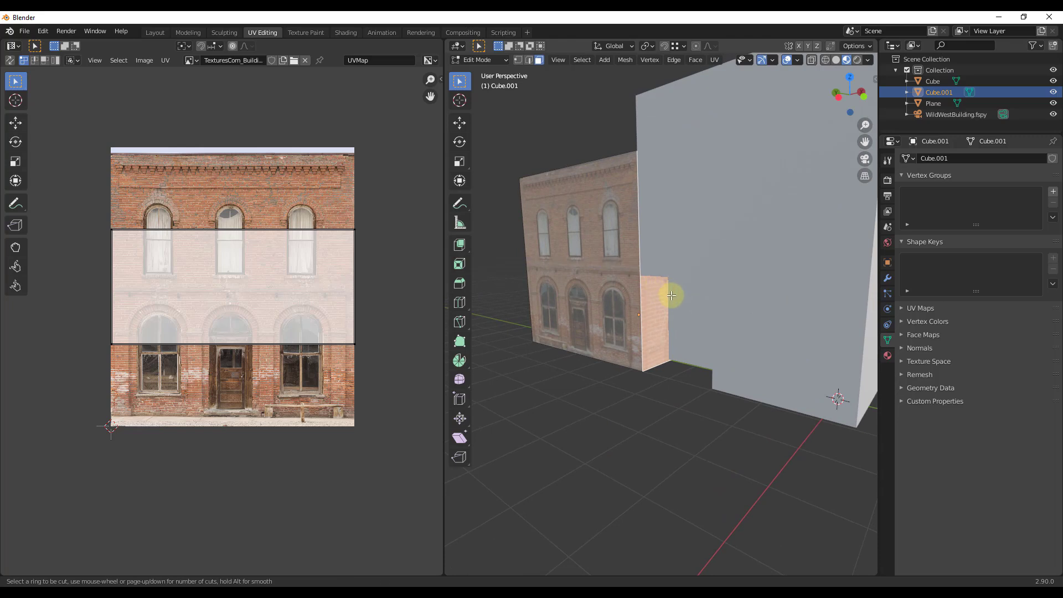
pyautogui.click(672, 171)
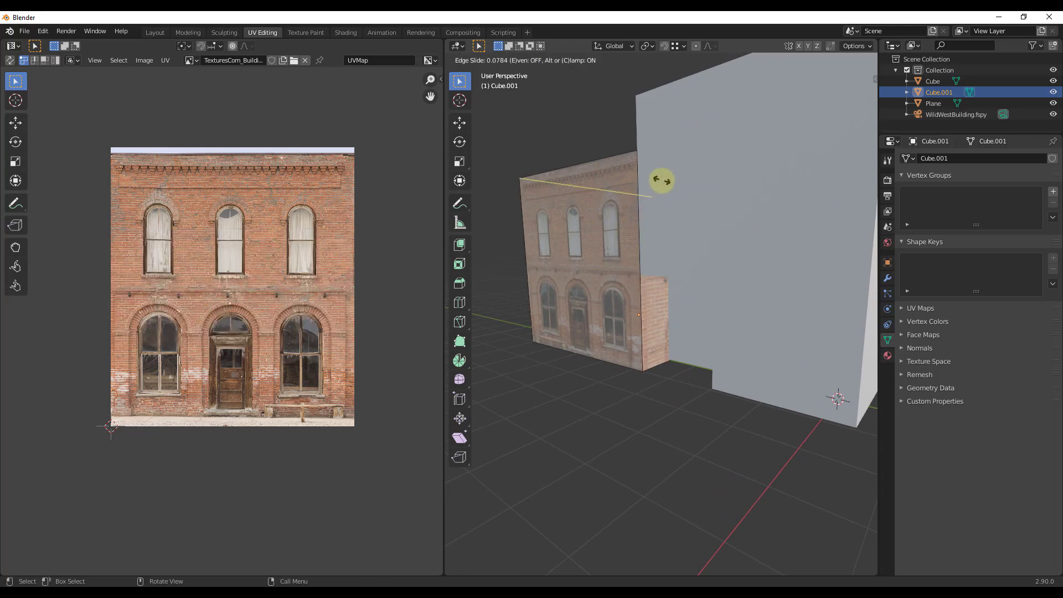
pyautogui.click(447, 508)
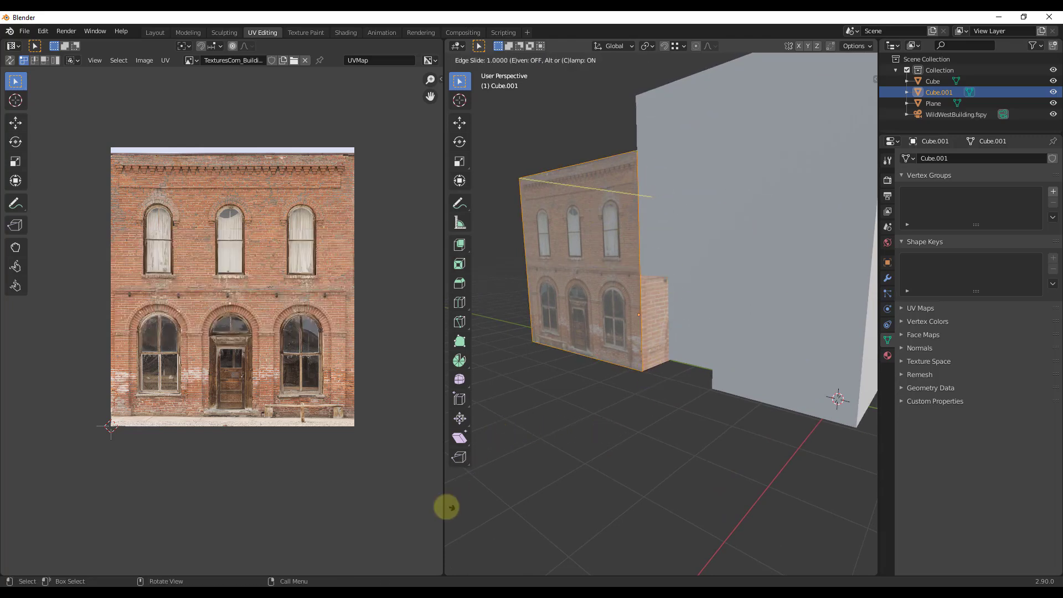
pyautogui.click(503, 487)
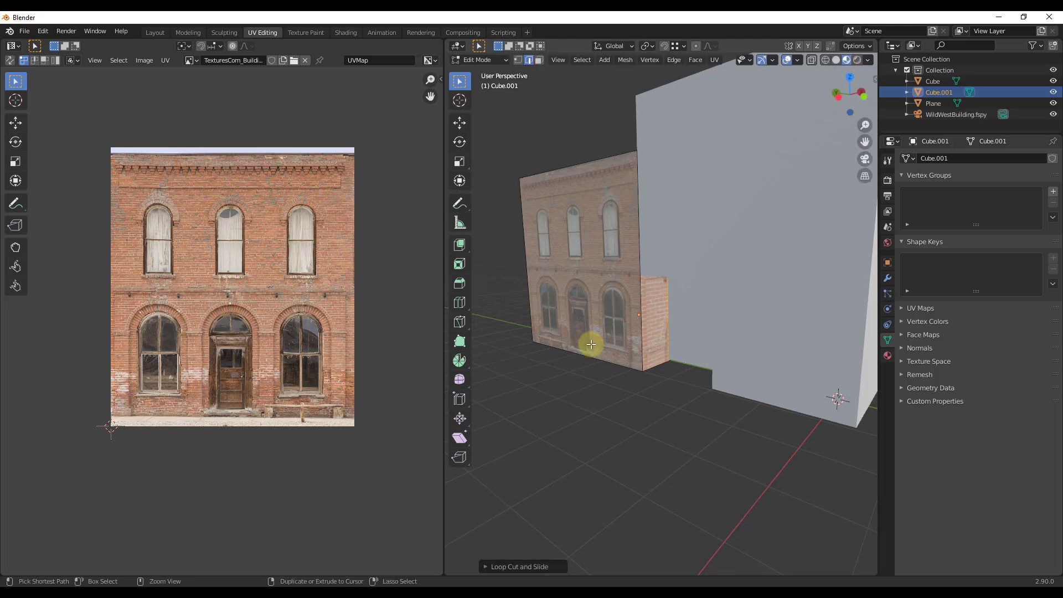
pyautogui.hotkey('ctrl', 'r')
pyautogui.click(637, 272)
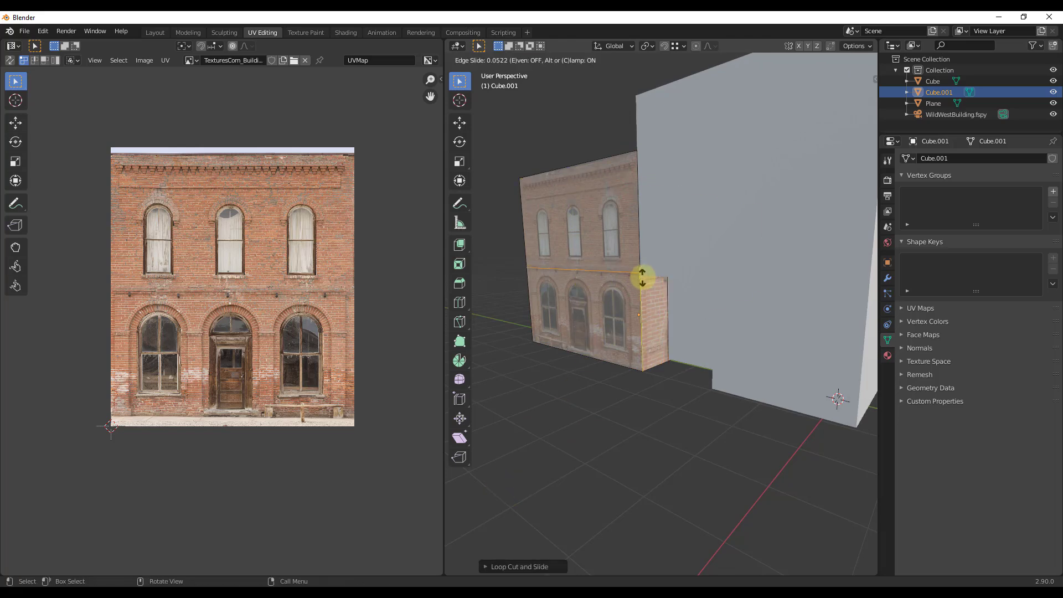
pyautogui.click(644, 280)
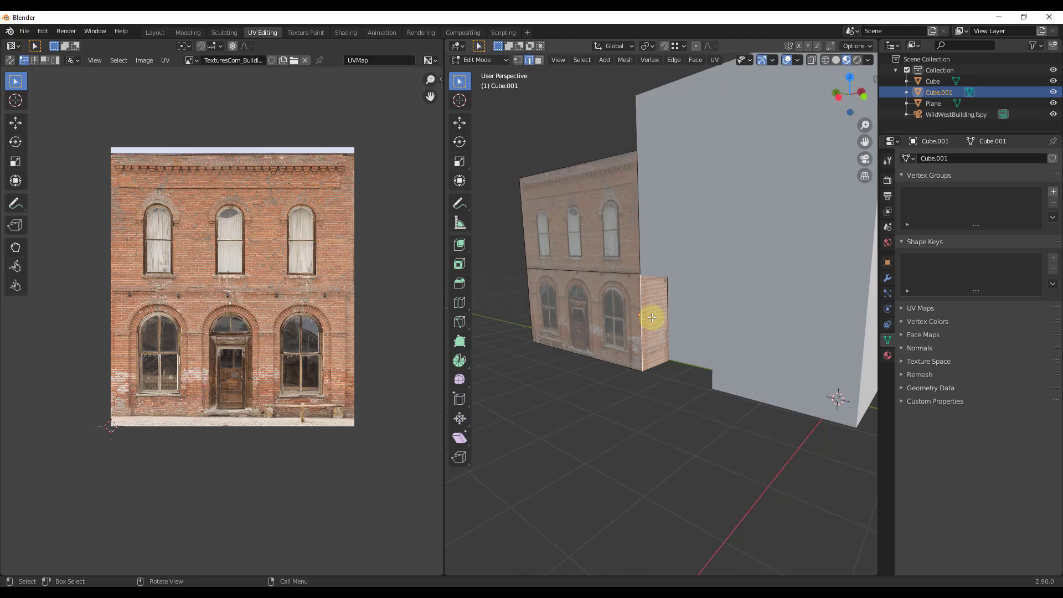
# Select the small side wall face, browse existing materials, then return to the Shading workspace.
pyautogui.press('1')
pyautogui.click(652, 318)
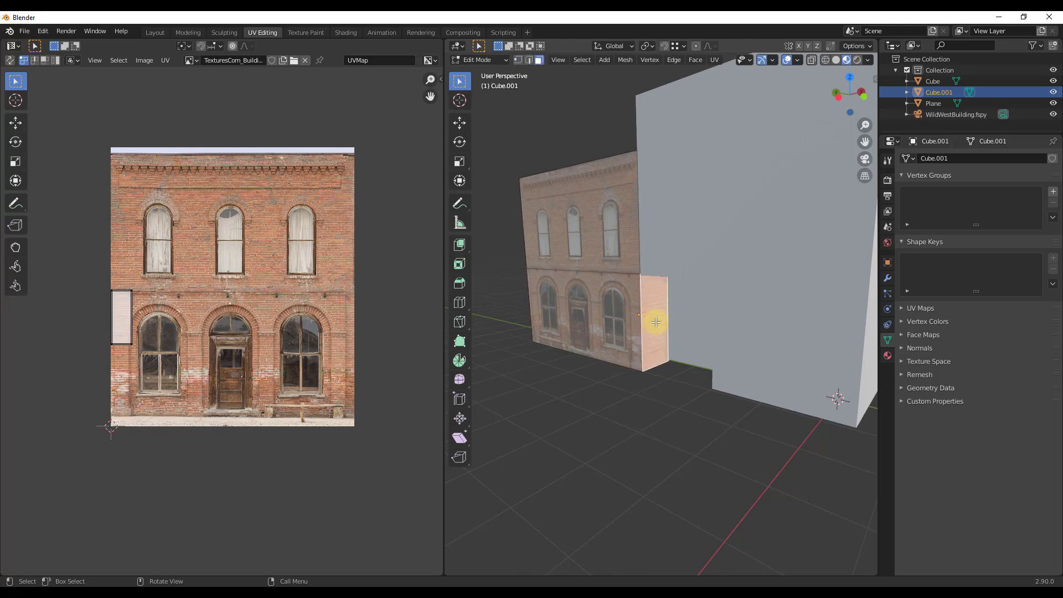
pyautogui.moveTo(655, 321); pyautogui.dragTo(657, 287, button='middle')
pyautogui.scroll(3, 632, 345)
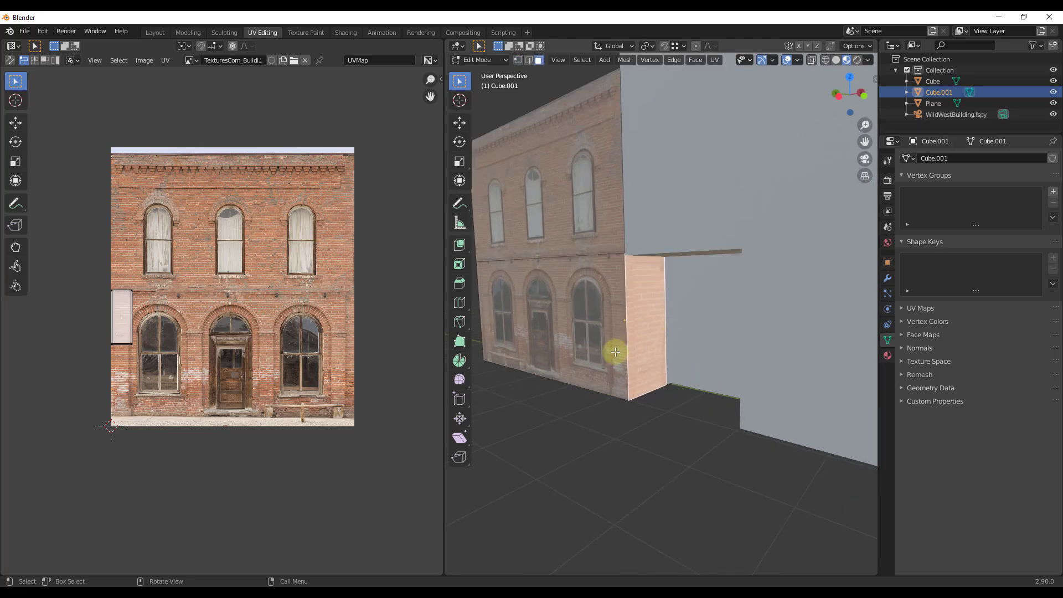
pyautogui.click(888, 356)
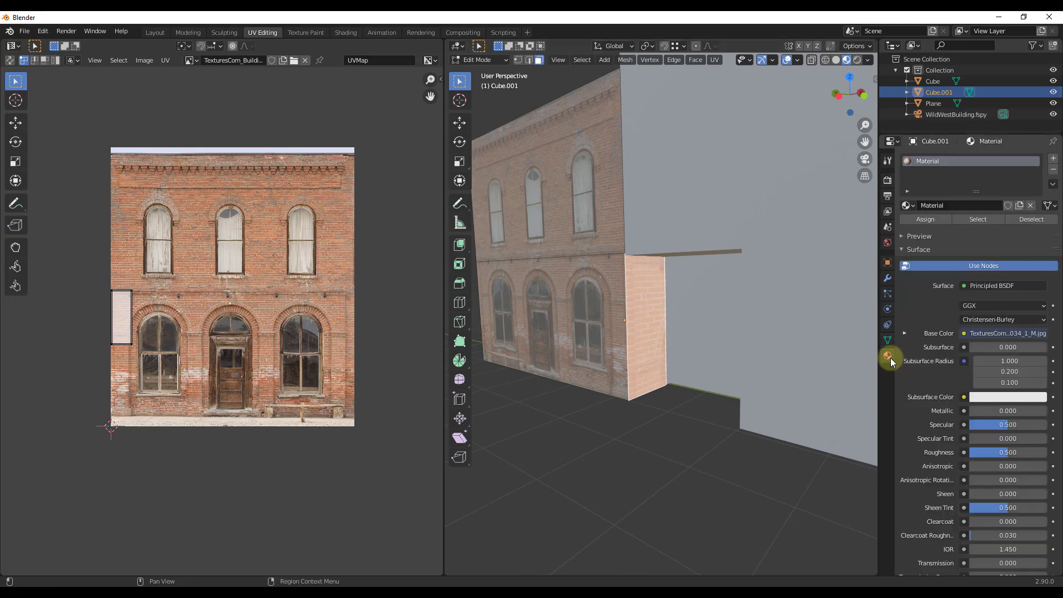
pyautogui.click(908, 206)
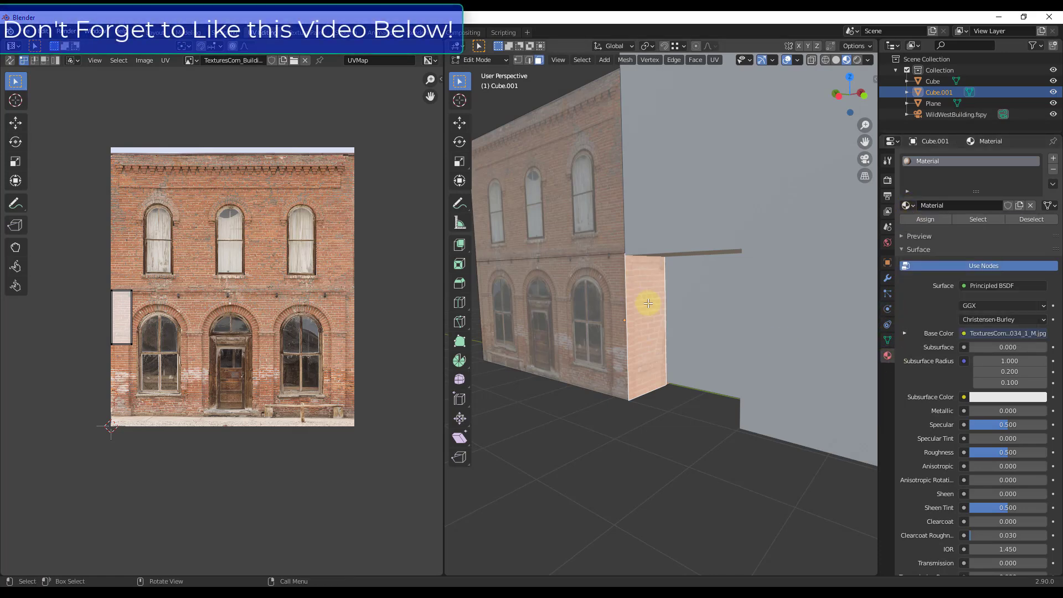
pyautogui.scroll(-5, 646, 314)
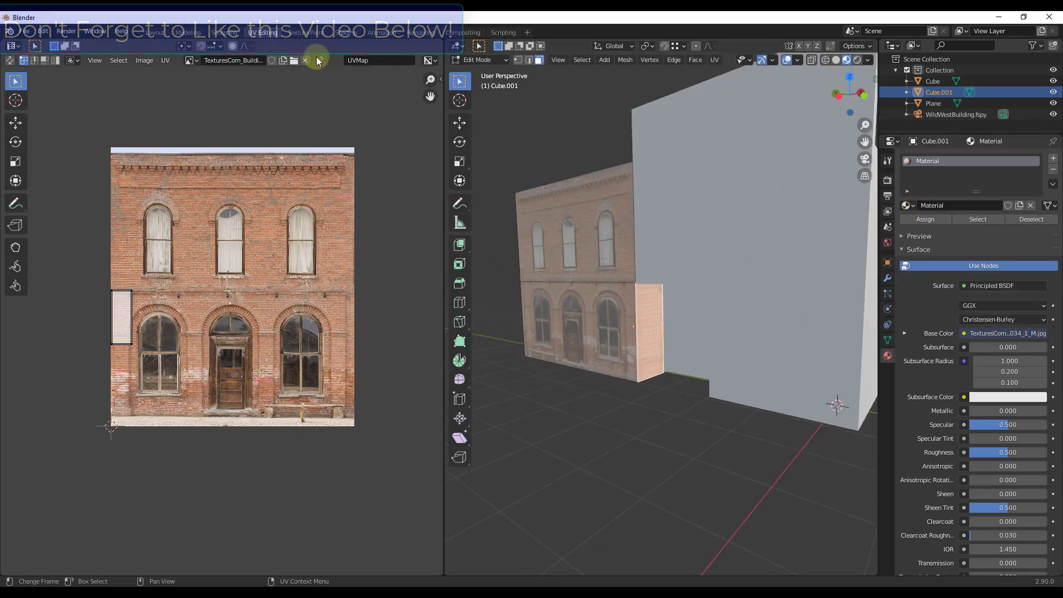
pyautogui.click(343, 33)
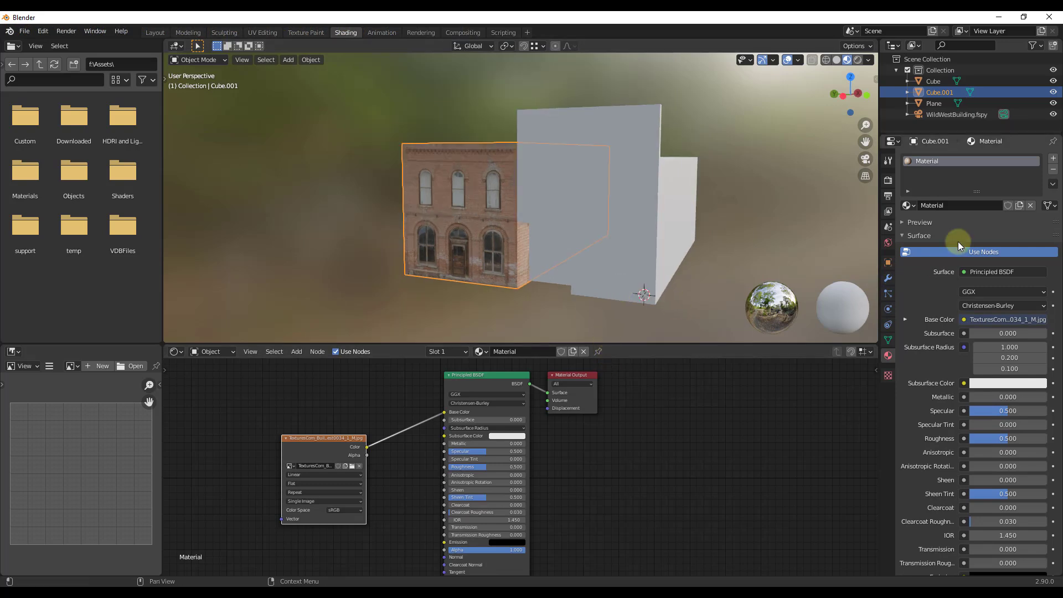
pyautogui.moveTo(488, 288); pyautogui.dragTo(443, 299, button='middle')
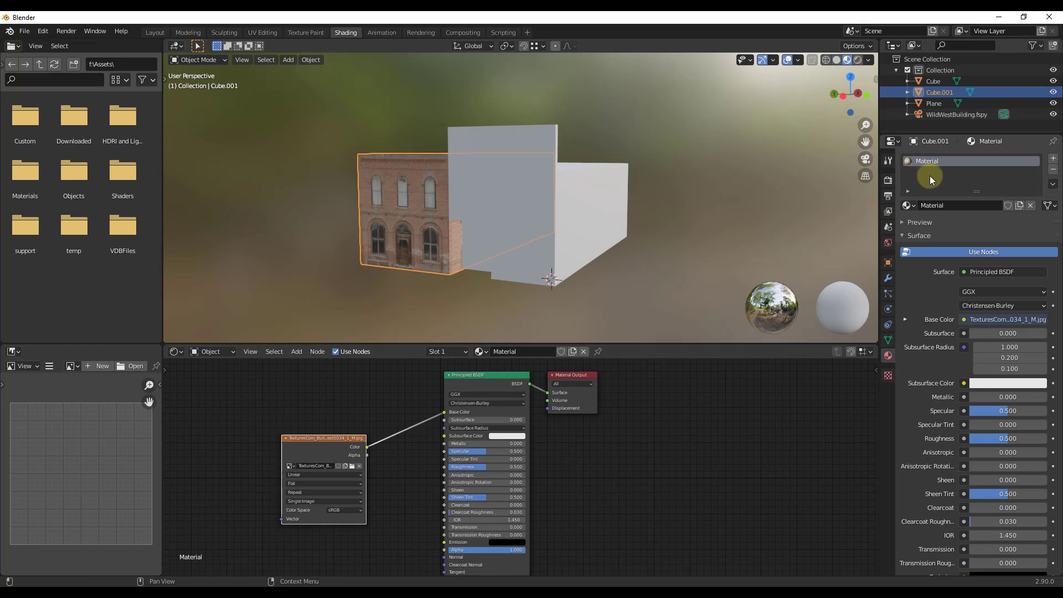
# Give the white Cube block a new material with a weathered wooden-building photo feeding Base Color.
pyautogui.click(533, 240)
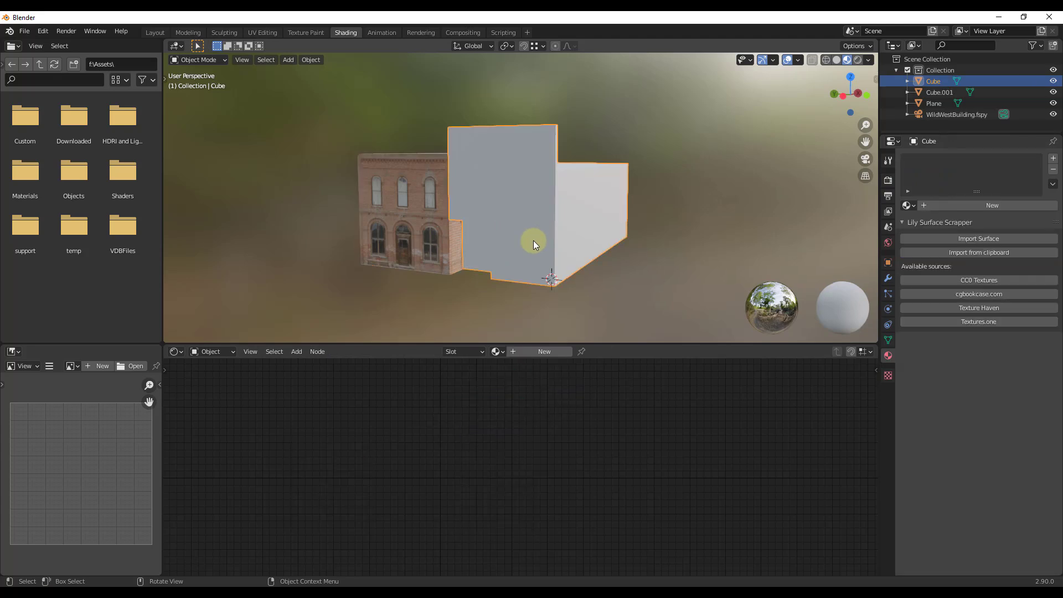
pyautogui.click(534, 350)
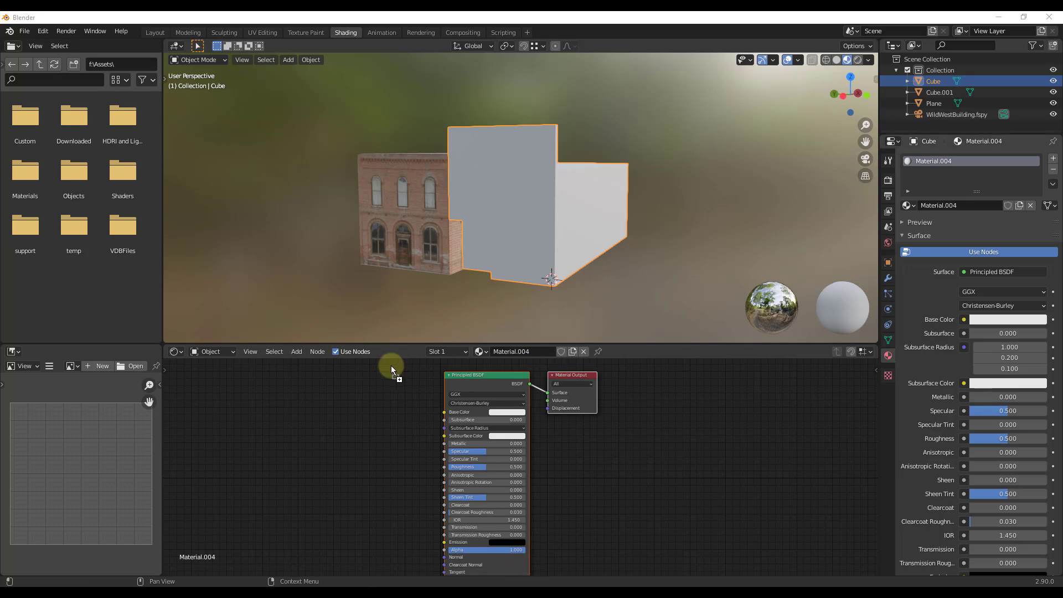
pyautogui.moveTo(391, 370); pyautogui.dragTo(298, 451)
pyautogui.moveTo(367, 454); pyautogui.dragTo(444, 413)
# Unwrap the block's faces with Cube Projection in Edit Mode, then return to Object Mode.
pyautogui.press('Tab')
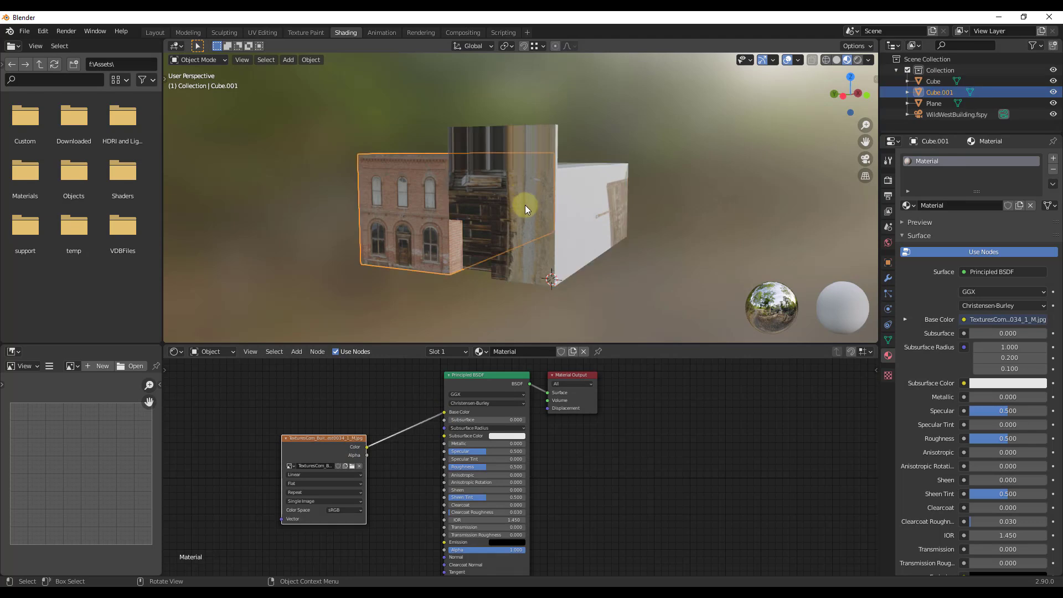
pyautogui.press('Tab')
pyautogui.press('Tab')
pyautogui.rightClick(533, 210)
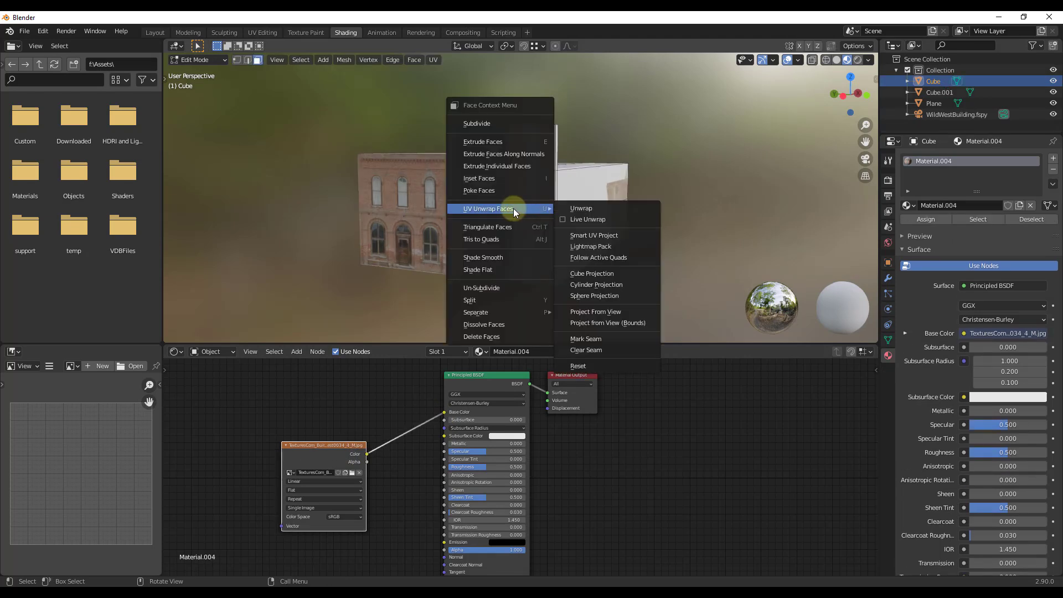
pyautogui.click(573, 208)
pyautogui.rightClick(569, 200)
pyautogui.moveTo(569, 200)
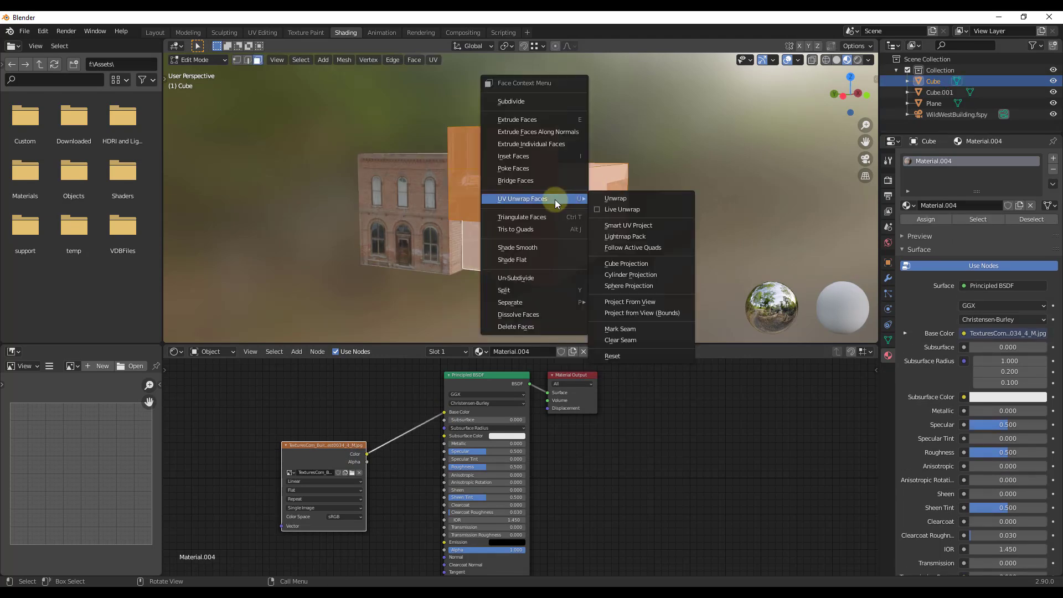
pyautogui.click(634, 261)
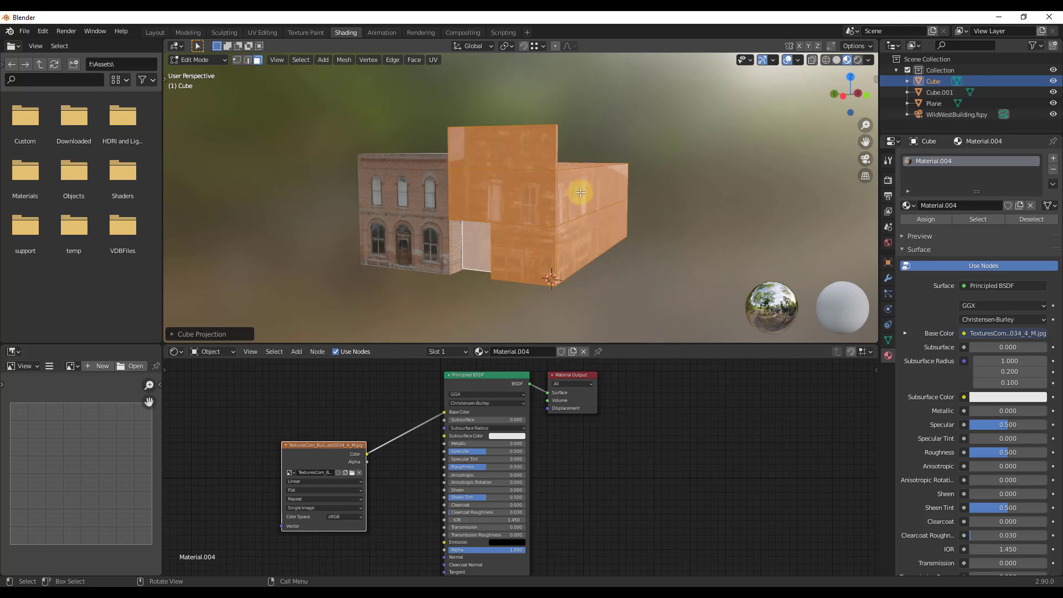
pyautogui.scroll(2, 498, 227)
pyautogui.press('Tab')
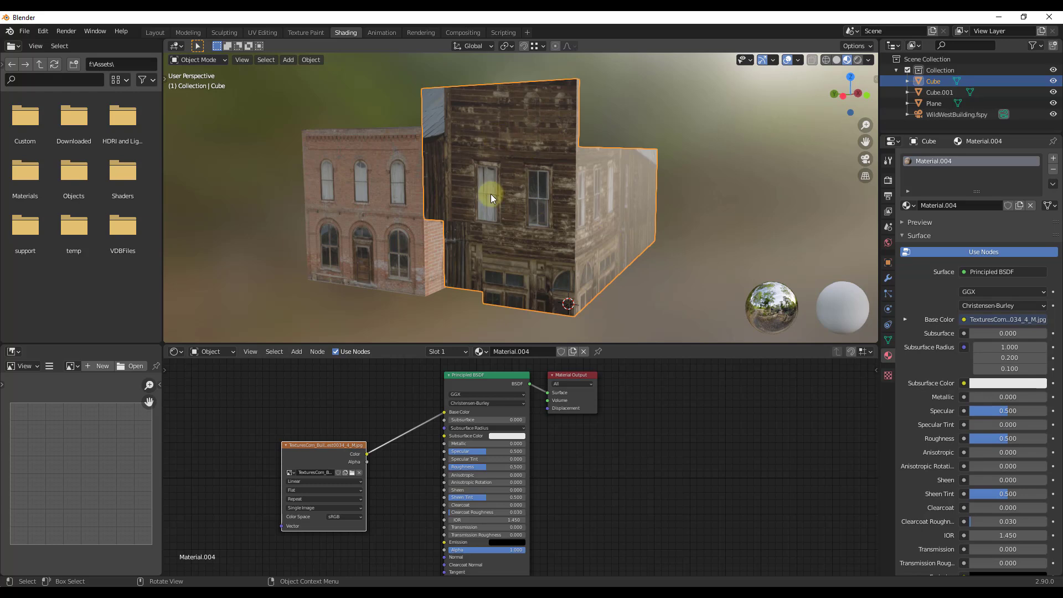
# Select the brick building Cube.001, enter Edit Mode, and switch its material to Material.004.
pyautogui.scroll(-2, 489, 196)
pyautogui.scroll(3, 465, 208)
pyautogui.click(420, 209)
pyautogui.scroll(2, 423, 178)
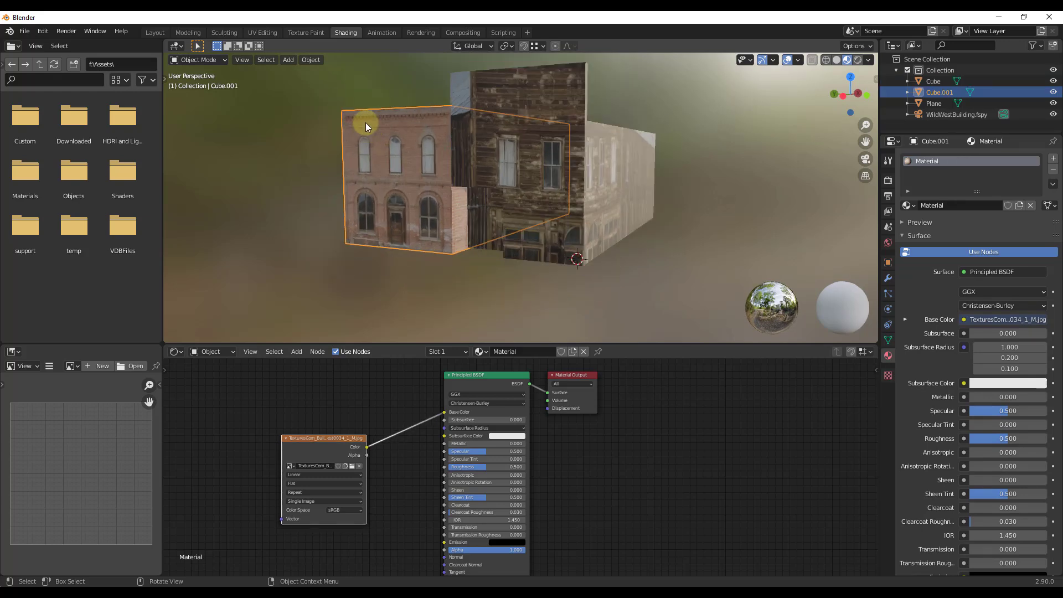
pyautogui.press('Tab')
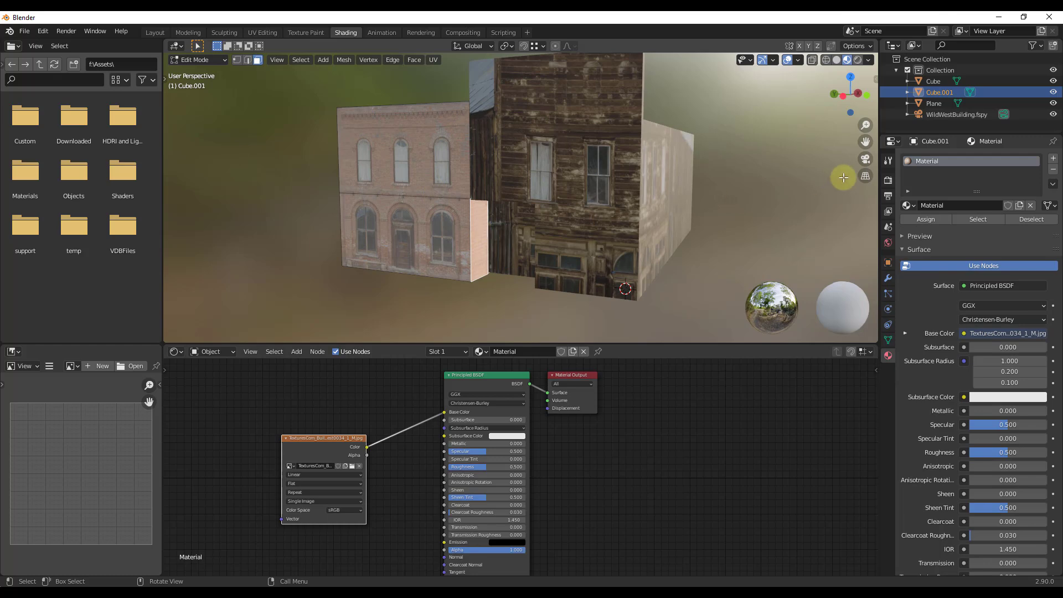
pyautogui.click(907, 205)
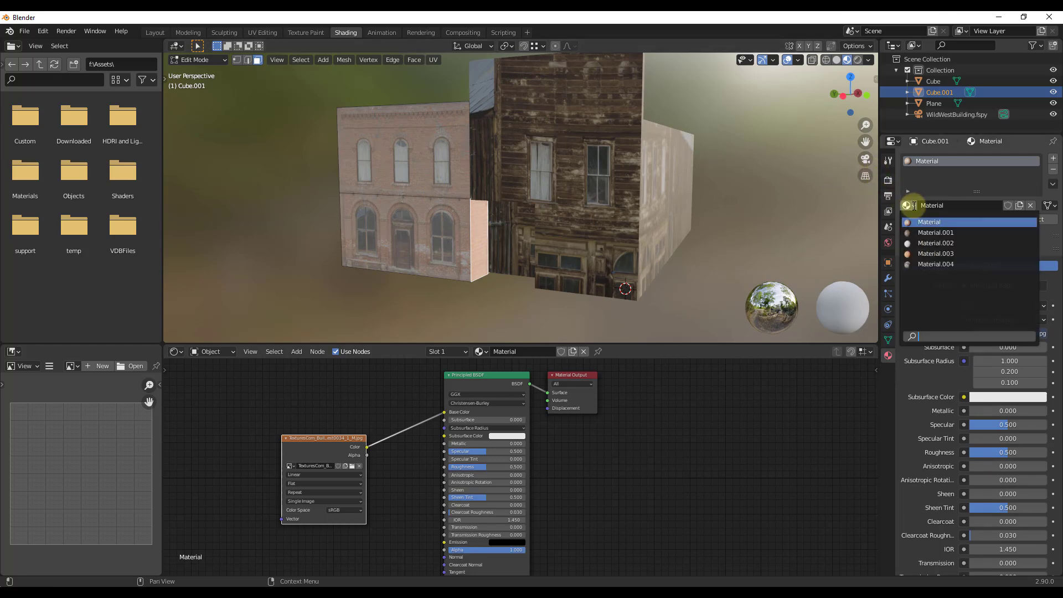
pyautogui.click(932, 266)
pyautogui.scroll(5, 422, 213)
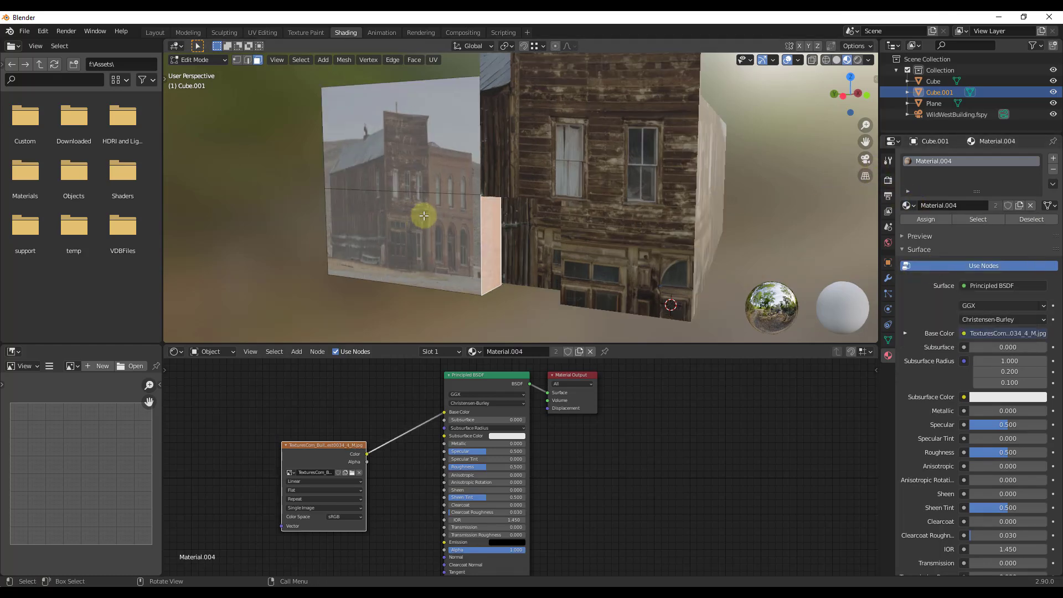
pyautogui.scroll(-4, 490, 209)
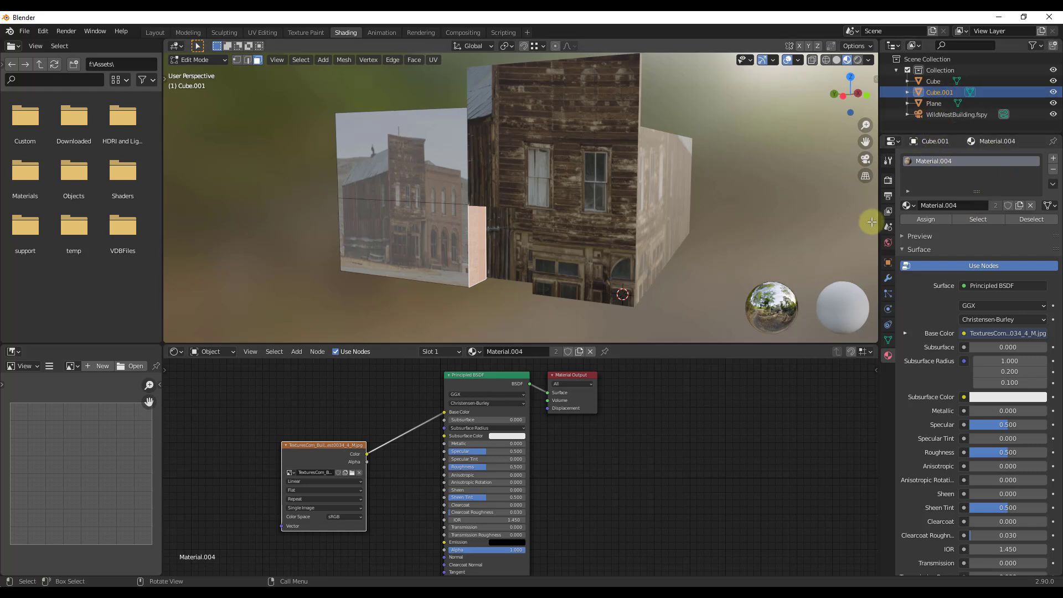
pyautogui.click(908, 208)
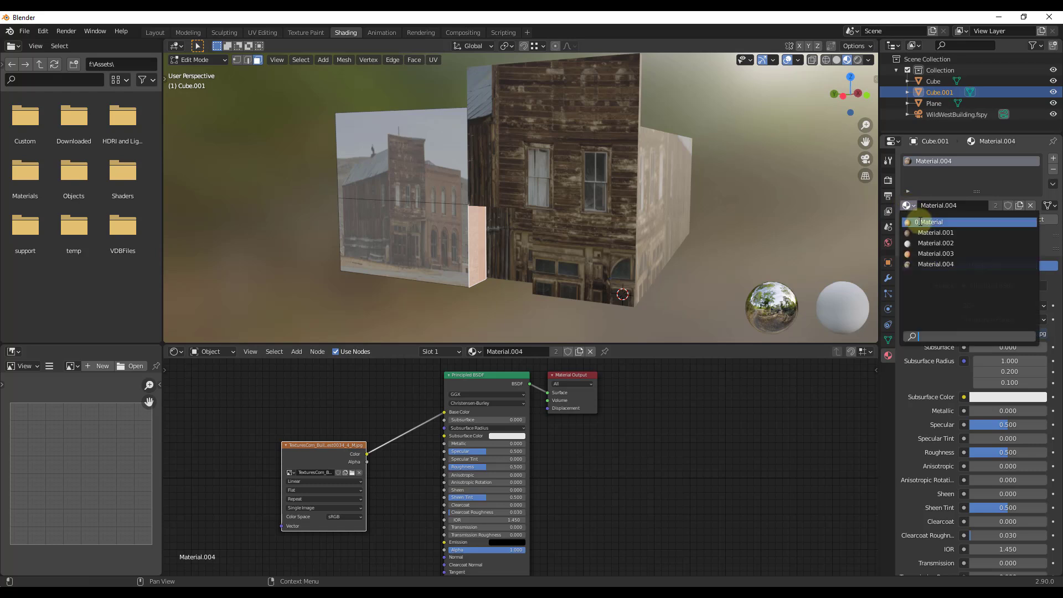
# Put the brick-front Material back into Cube.001's first material slot.
pyautogui.click(921, 221)
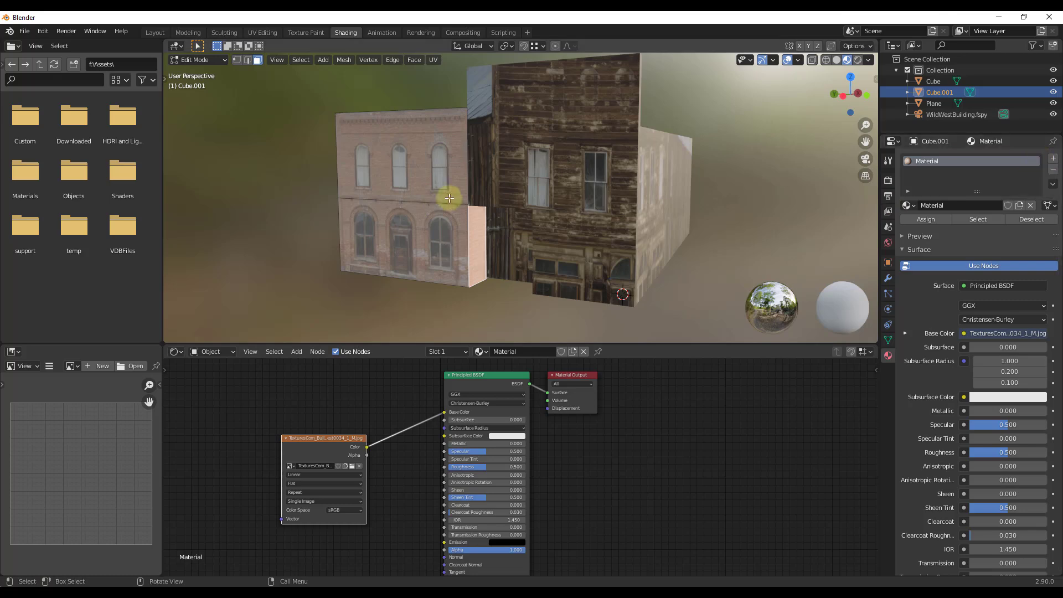
pyautogui.scroll(4, 446, 222)
pyautogui.scroll(2, 433, 241)
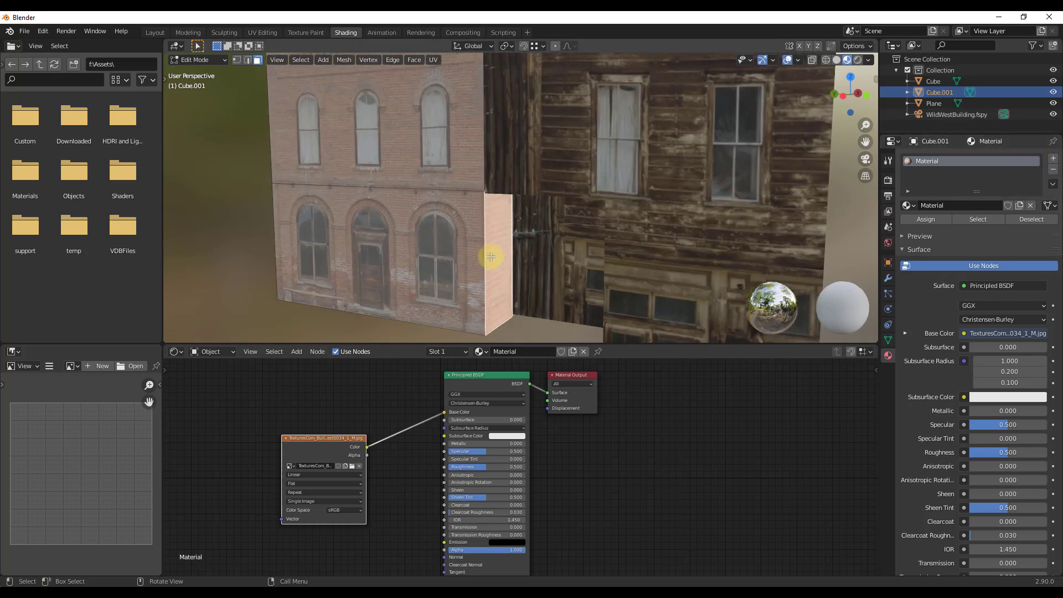
pyautogui.scroll(-1, 471, 213)
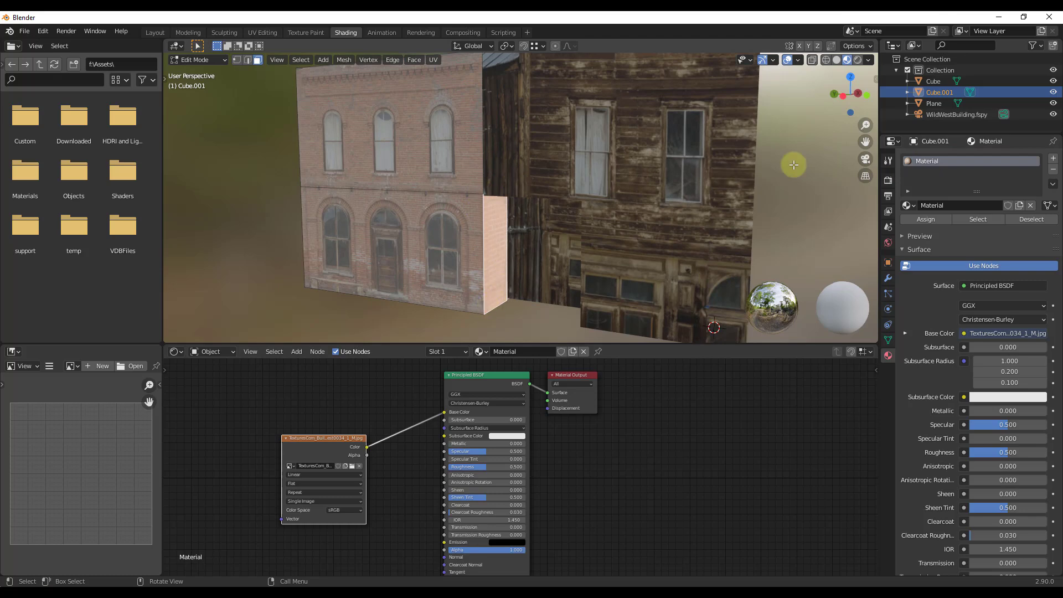
# Add a second material slot holding Material.004 and assign it to the small side face.
pyautogui.click(1053, 159)
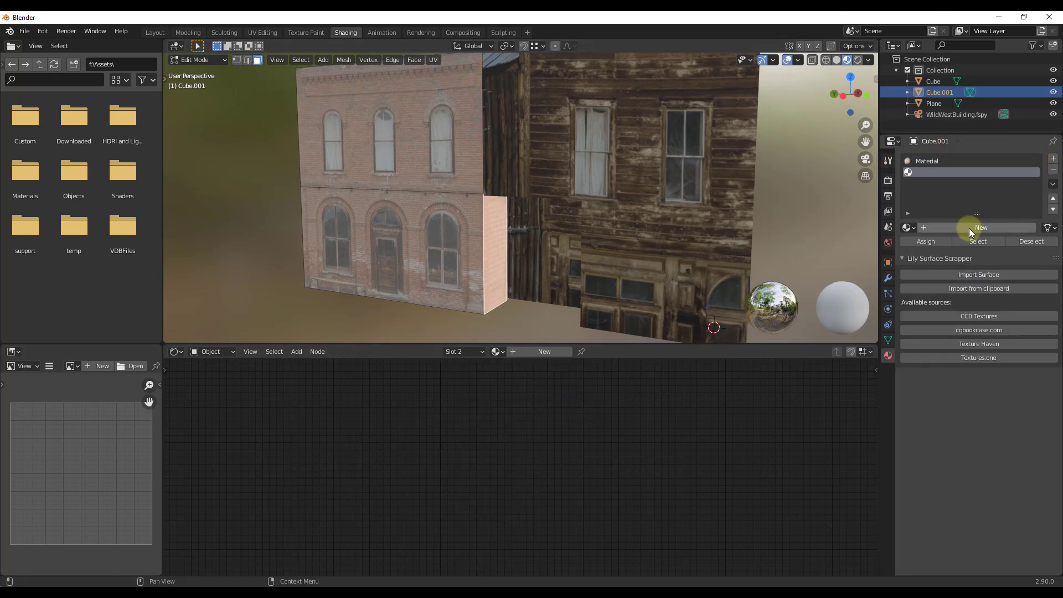
pyautogui.click(965, 229)
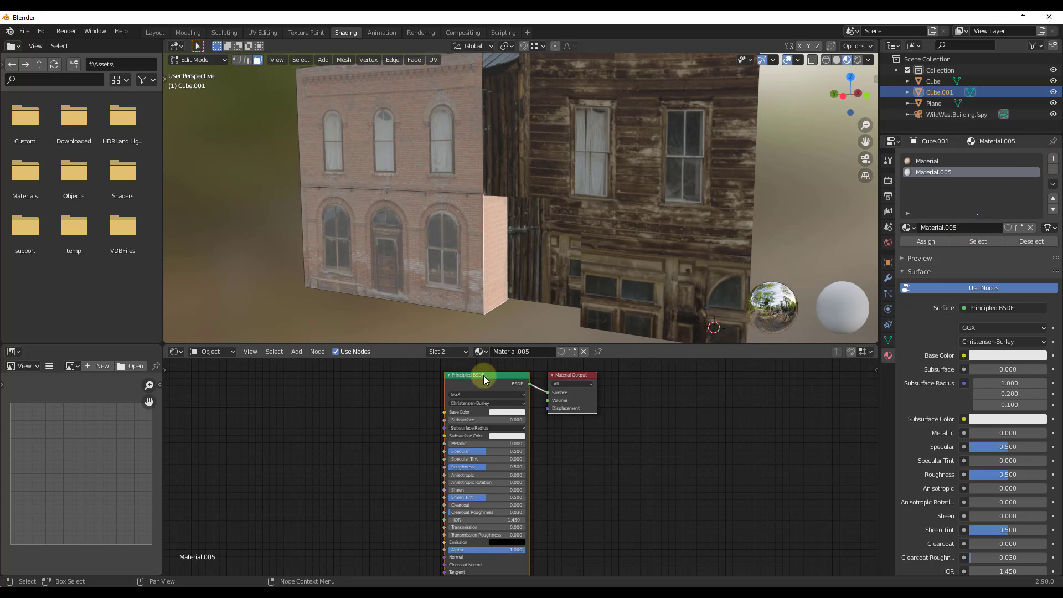
pyautogui.click(1052, 171)
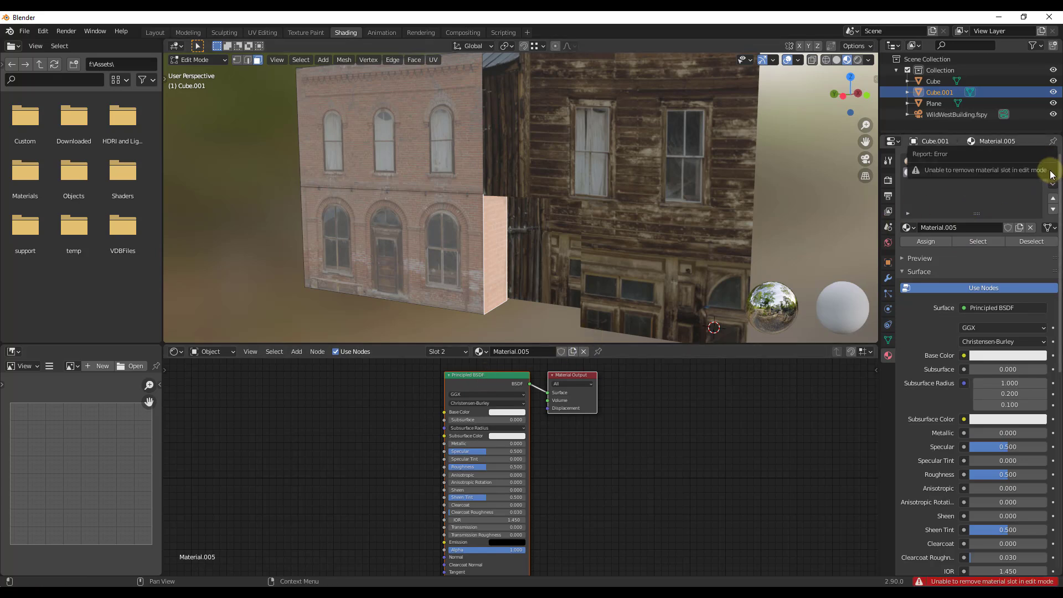
pyautogui.click(908, 227)
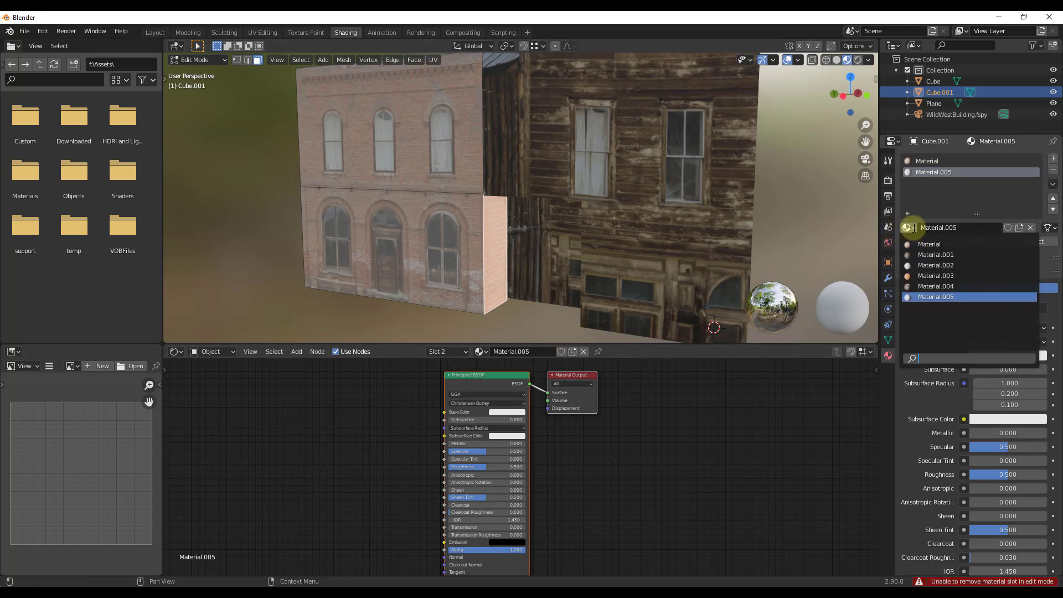
pyautogui.click(939, 286)
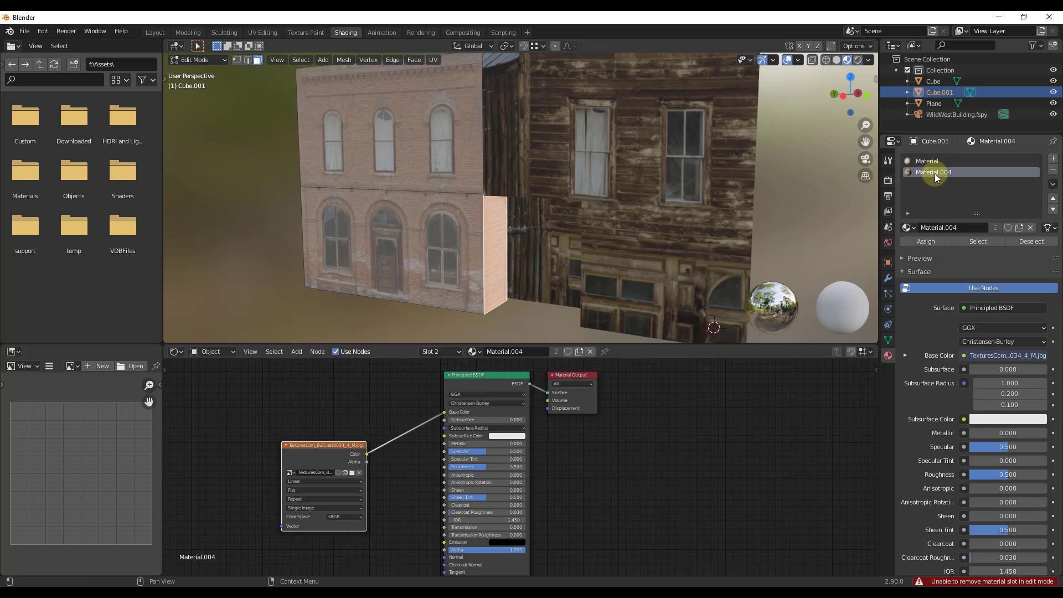
pyautogui.moveTo(492, 261); pyautogui.dragTo(496, 228, button='middle')
pyautogui.click(925, 242)
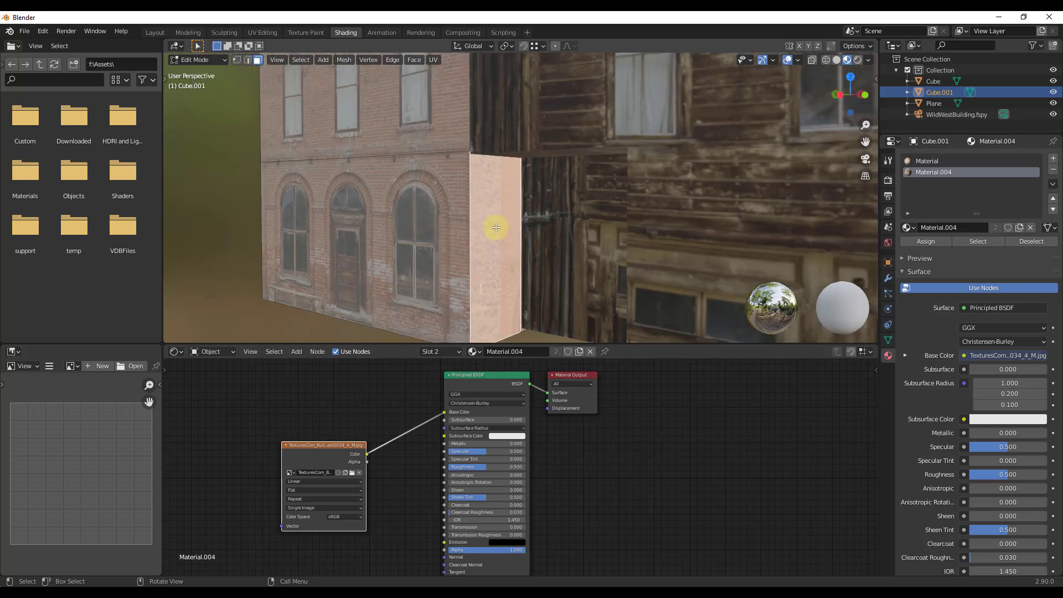
# In UV Editing, box-select the side face's UVs and slide its left edge over the alley gap.
pyautogui.click(263, 33)
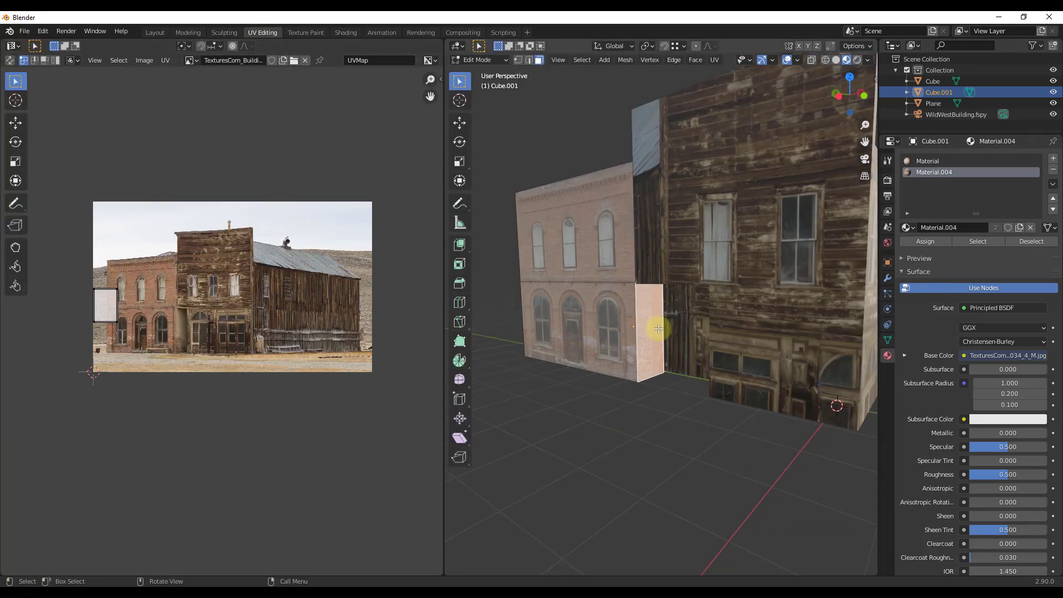
pyautogui.scroll(2, 659, 338)
pyautogui.scroll(1, 166, 294)
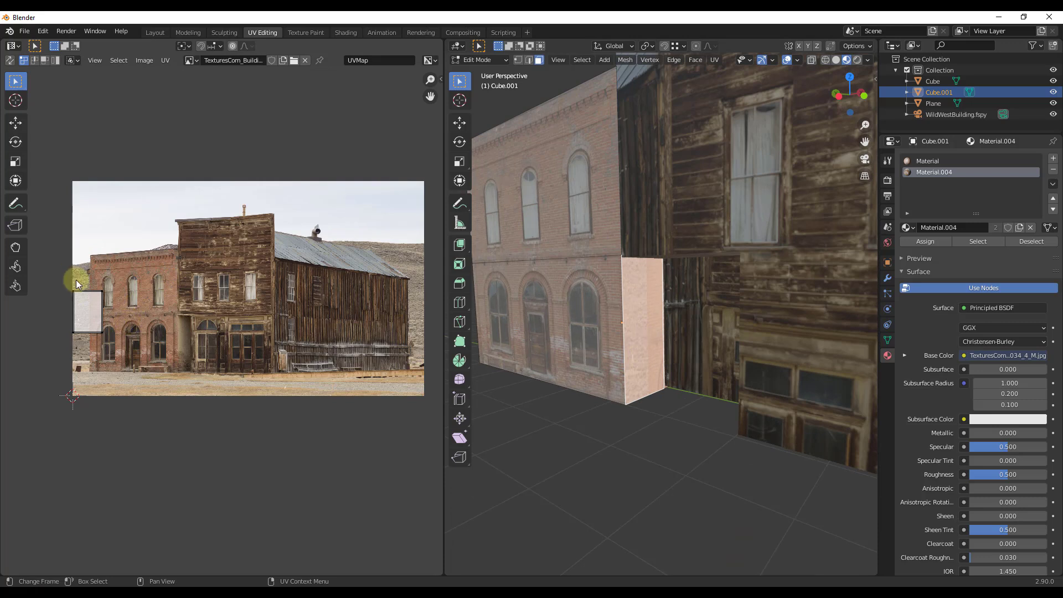
pyautogui.moveTo(90, 277); pyautogui.dragTo(111, 351)
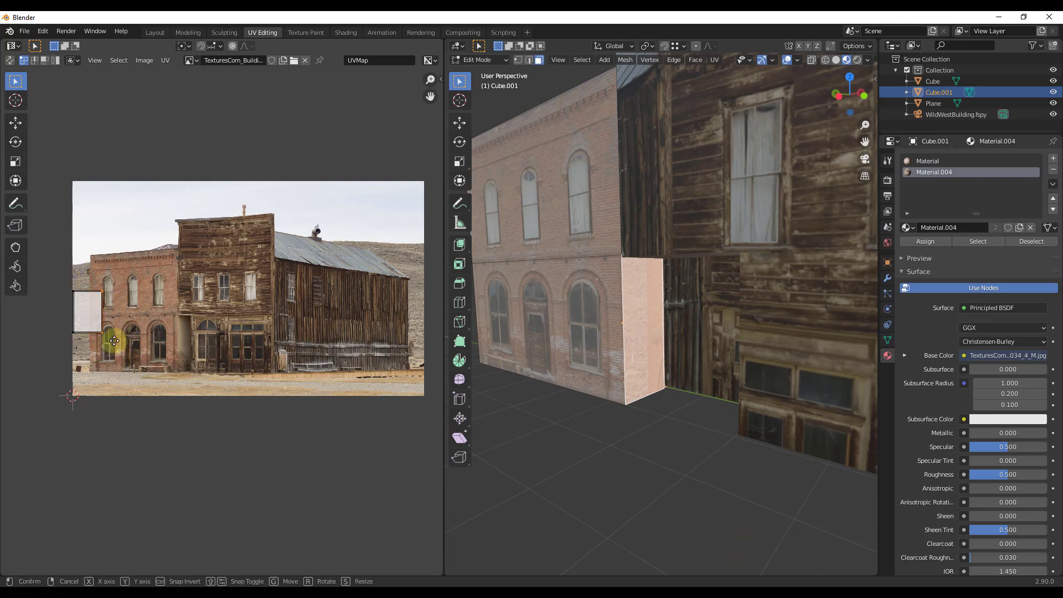
pyautogui.press('g')
pyautogui.click(205, 369)
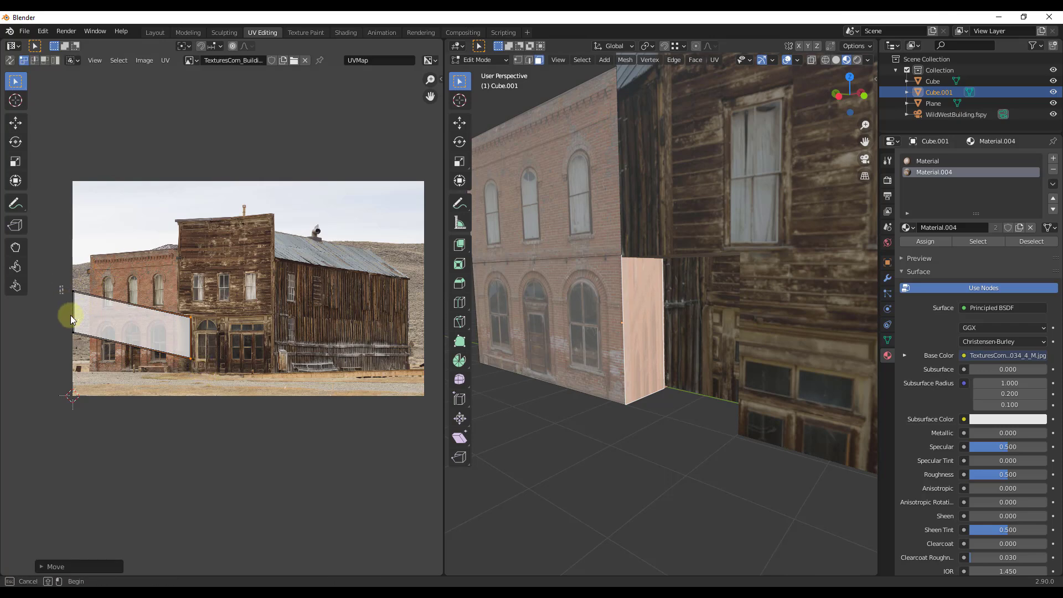
pyautogui.press('g')
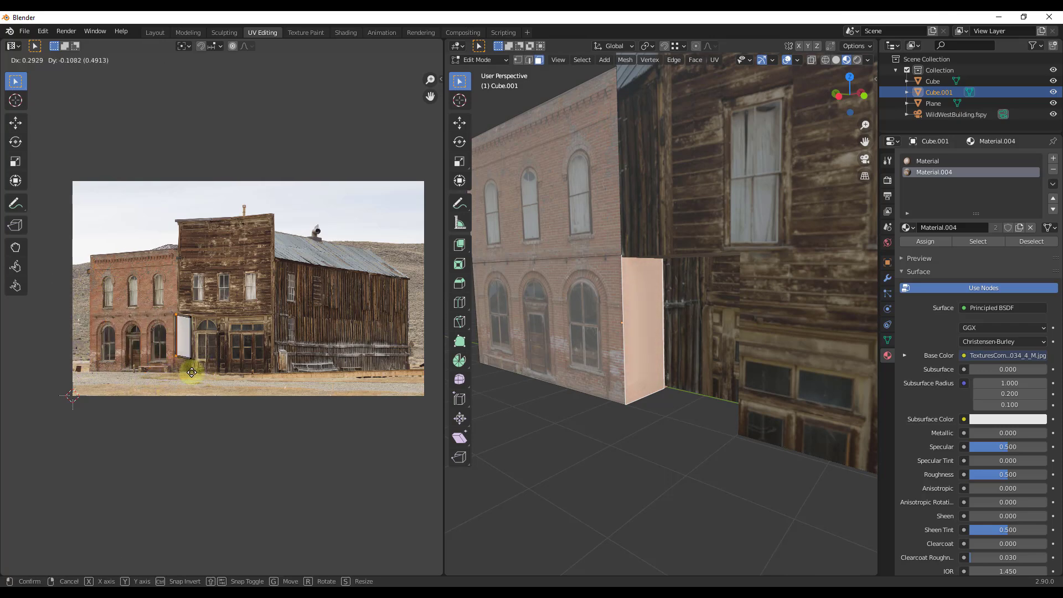
pyautogui.click(192, 373)
pyautogui.scroll(7, 177, 344)
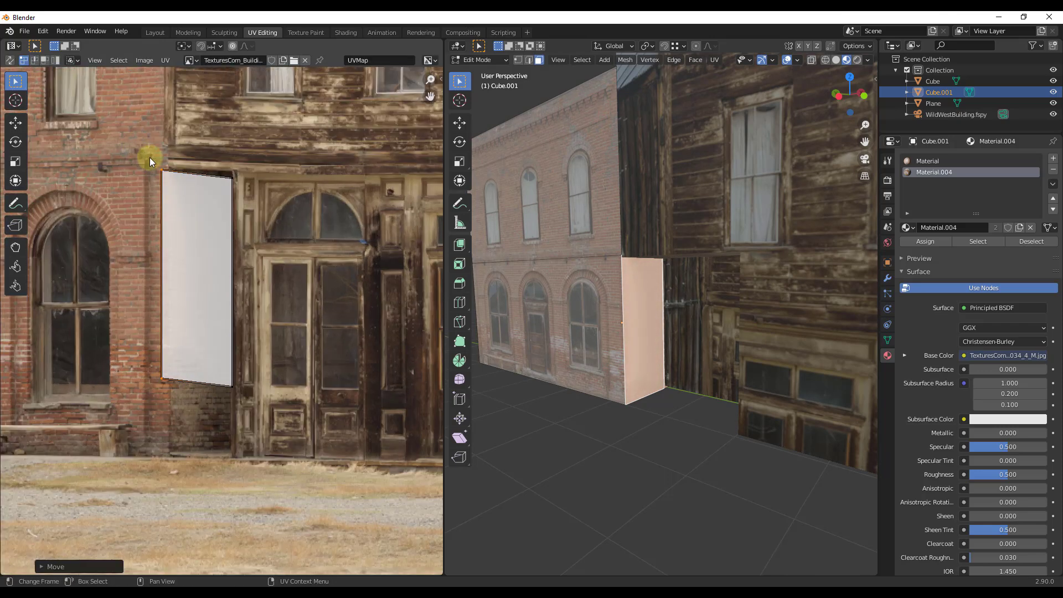
pyautogui.press('g')
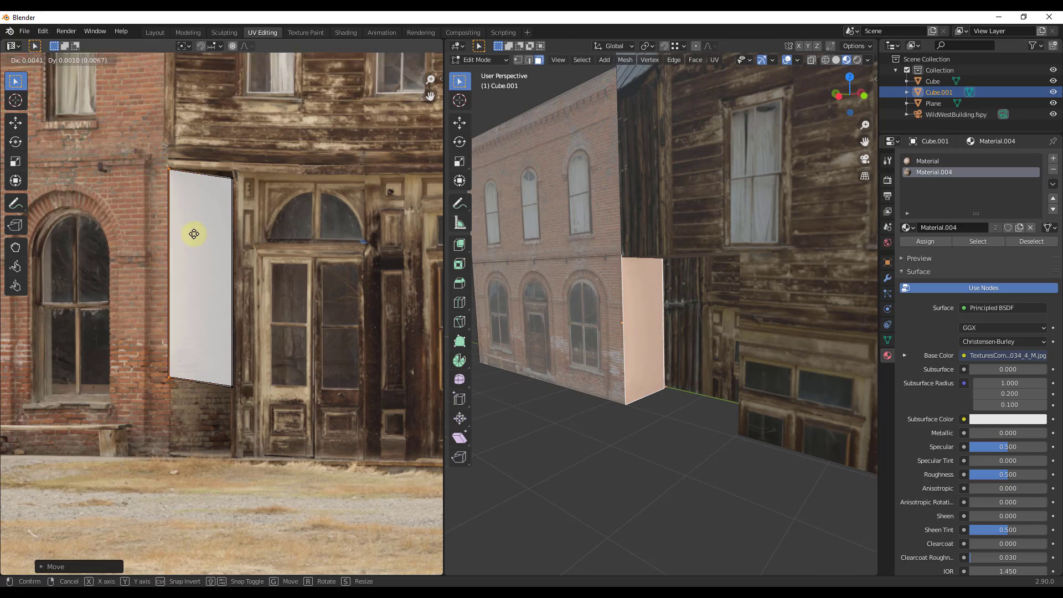
pyautogui.click(194, 234)
# Fit the face's right and bottom UV edges to the gap, then return to Object Mode.
pyautogui.moveTo(221, 151); pyautogui.dragTo(258, 424)
pyautogui.press('g')
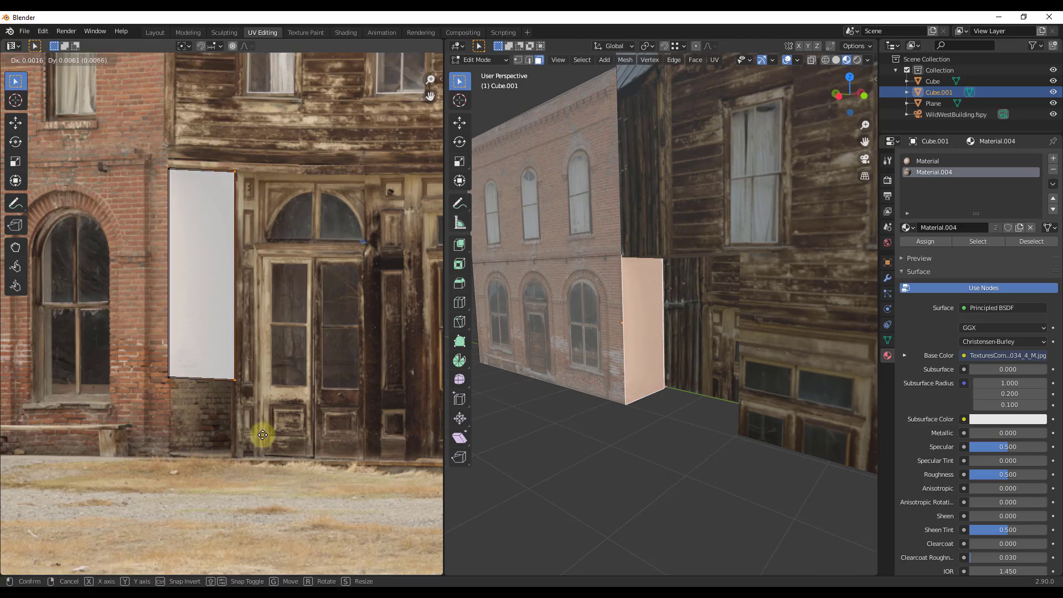
pyautogui.click(257, 434)
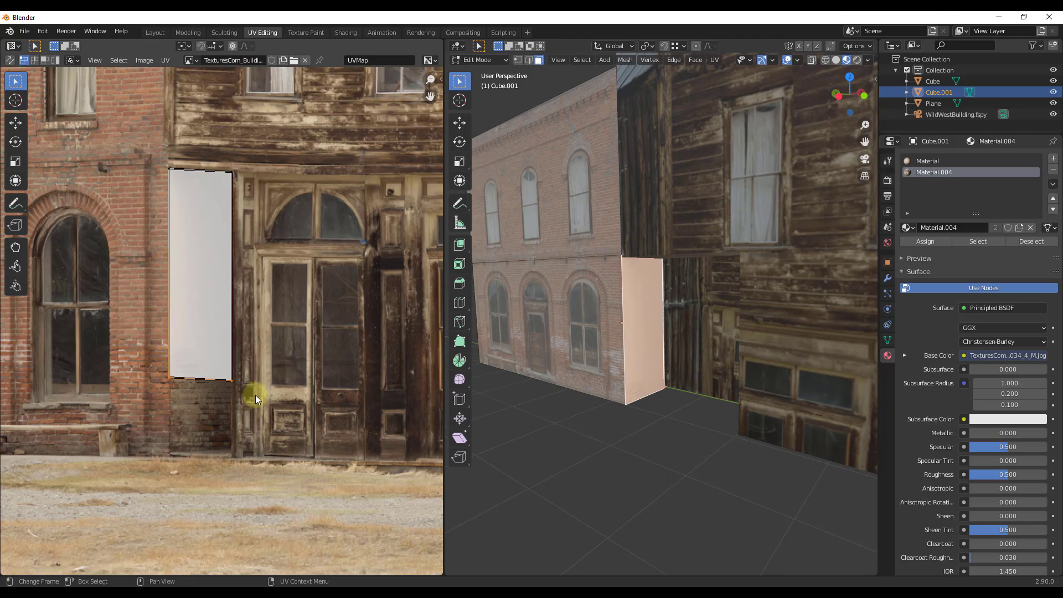
pyautogui.press('g')
pyautogui.click(254, 463)
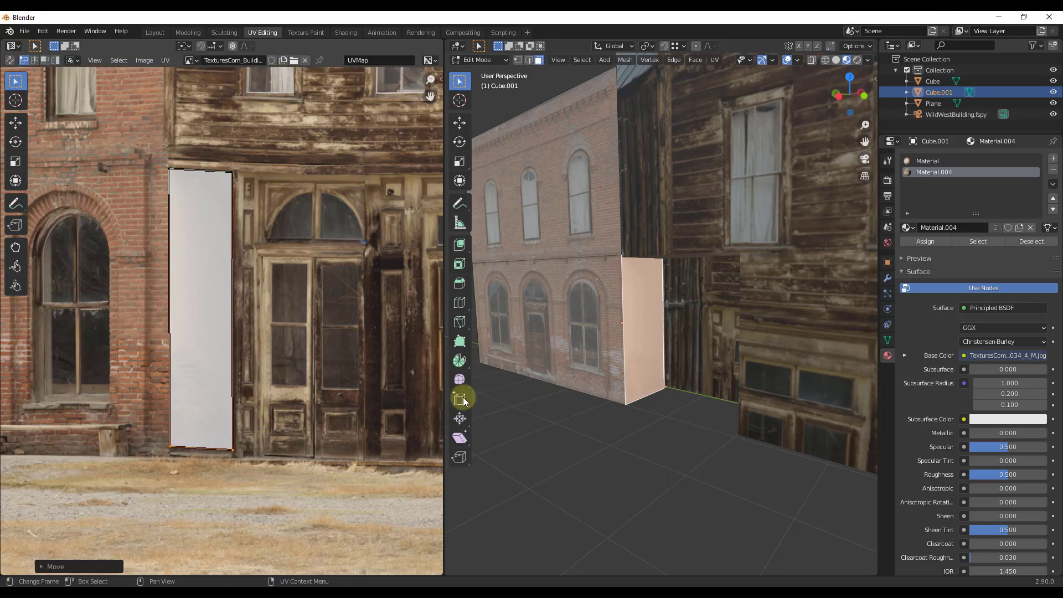
pyautogui.press('Tab')
pyautogui.moveTo(636, 354)
pyautogui.mouseDown(button='middle')
pyautogui.moveTo(674, 334)
pyautogui.moveTo(599, 298)
pyautogui.moveTo(623, 353)
pyautogui.mouseUp(button='middle')
# In Edit Mode, select Cube.001's side, upper front and lower front faces to inspect their material slots.
pyautogui.scroll(-5, 633, 306)
pyautogui.scroll(-2, 256, 342)
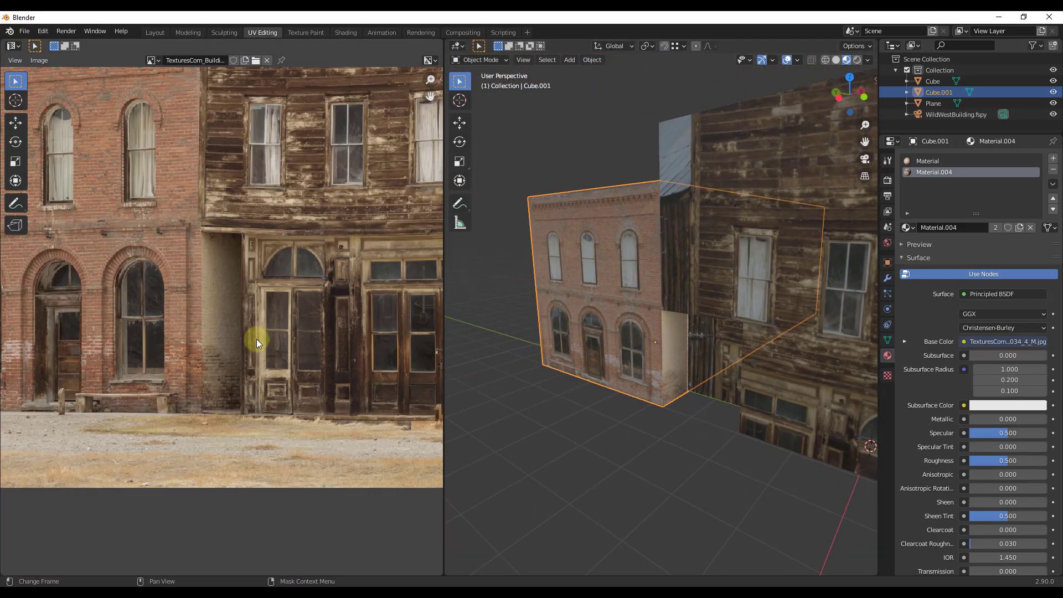
pyautogui.scroll(-1, 257, 343)
pyautogui.scroll(5, 691, 319)
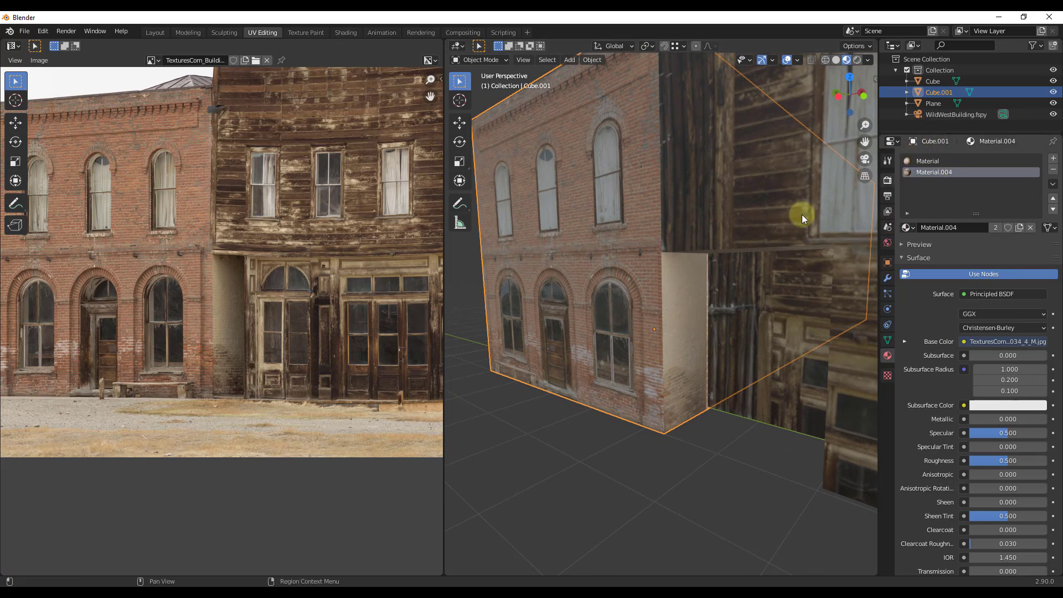
pyautogui.press('Tab')
pyautogui.click(686, 324)
pyautogui.click(619, 304)
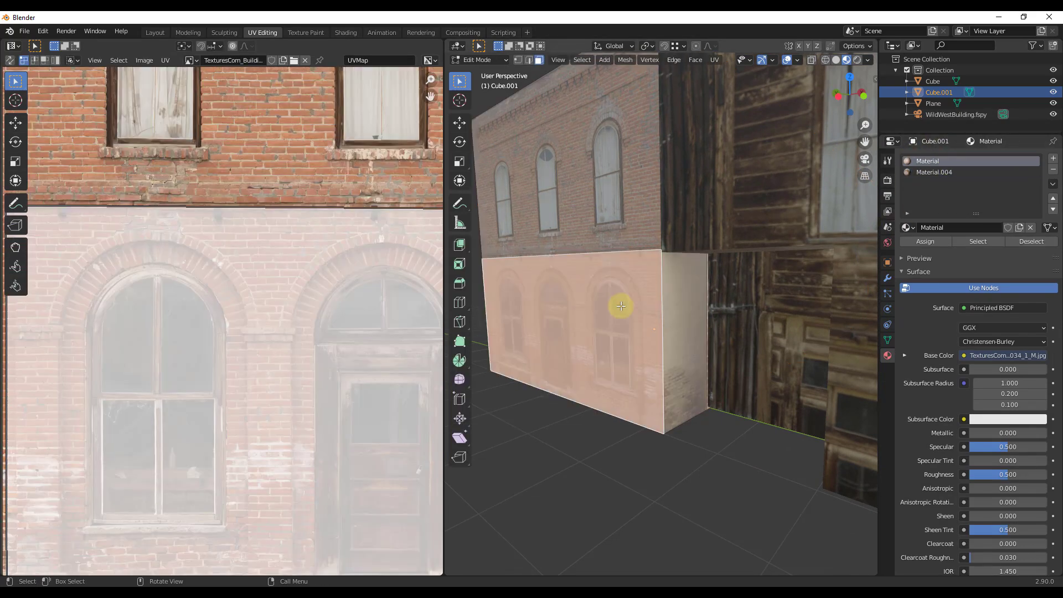
pyautogui.scroll(-5, 652, 441)
pyautogui.scroll(-4, 290, 299)
pyautogui.scroll(1, 204, 298)
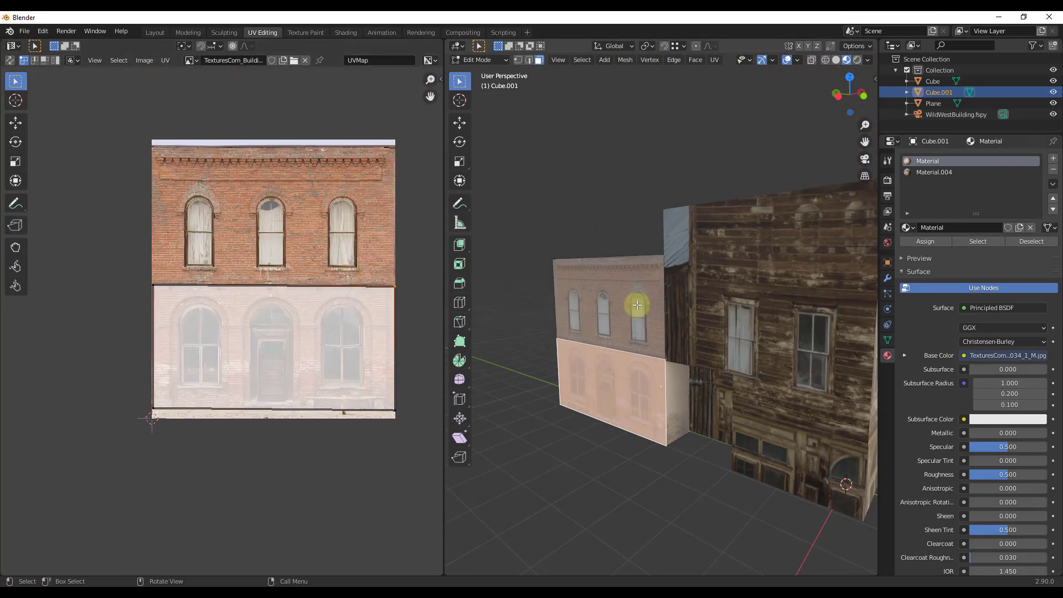
pyautogui.click(637, 309)
pyautogui.click(651, 389)
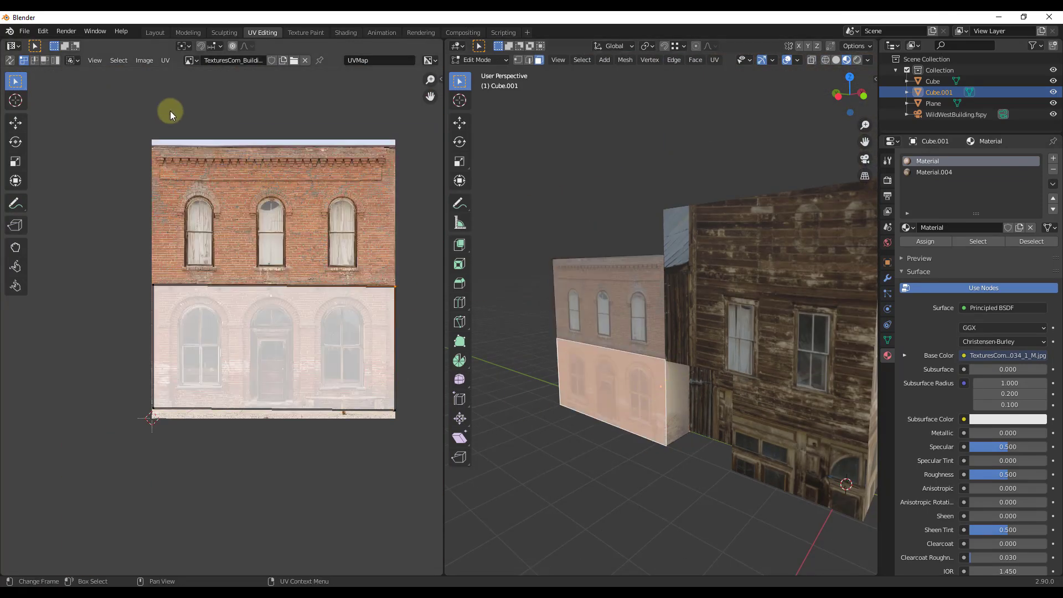
pyautogui.click(676, 381)
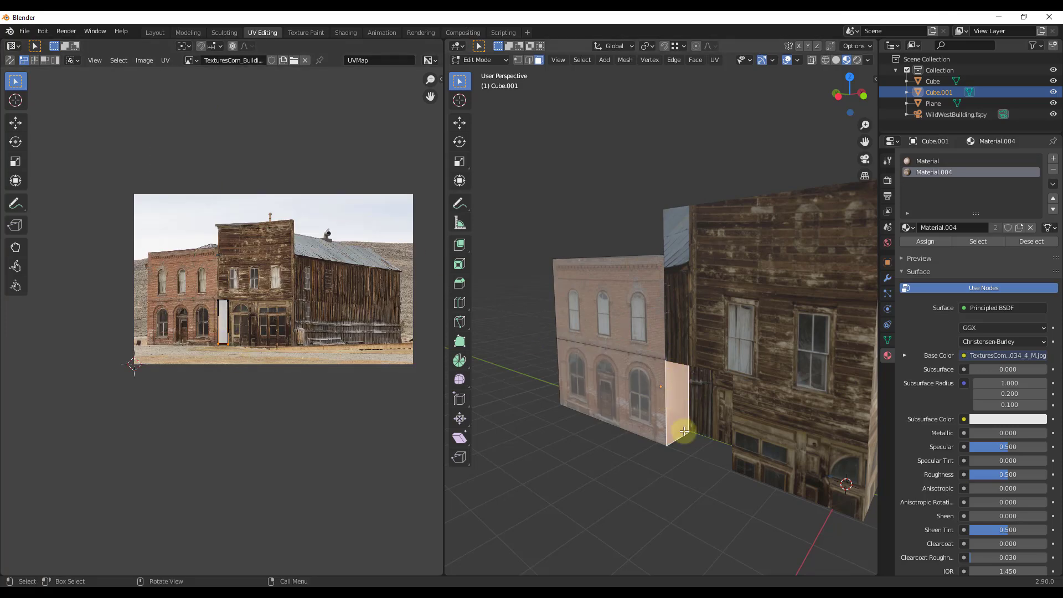
pyautogui.click(654, 310)
pyautogui.click(643, 393)
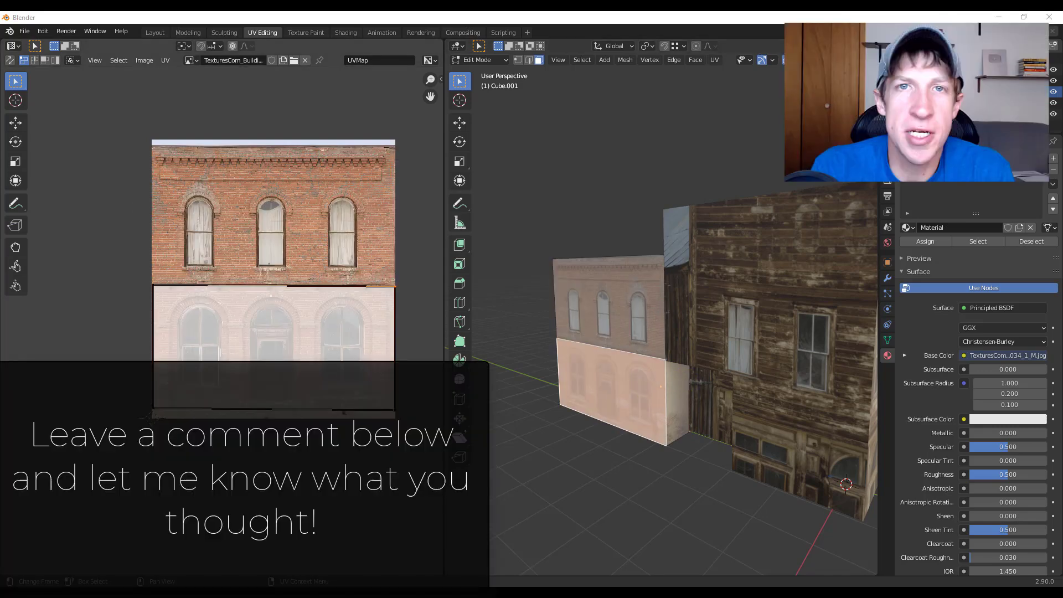